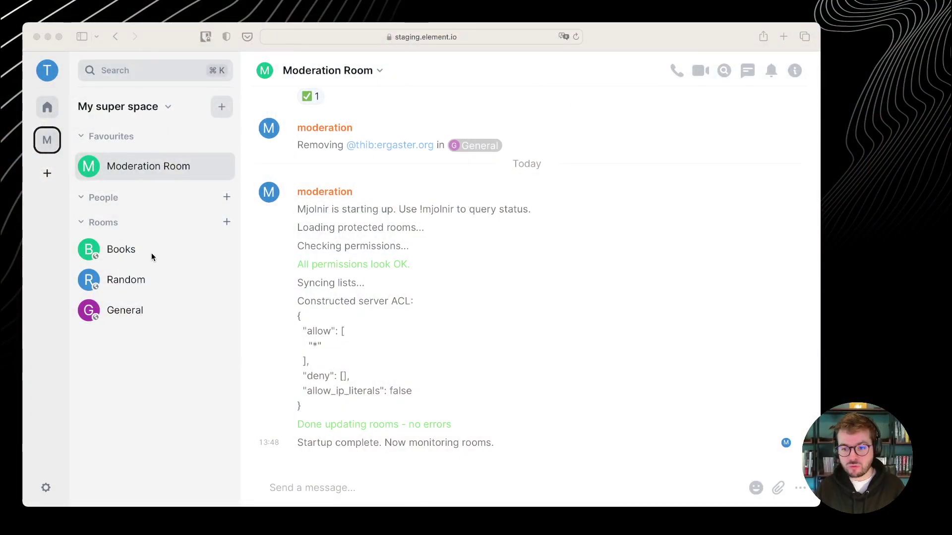
View the Books, Random and General rooms of the space in turn, ending on Books.
click(136, 252)
click(136, 252)
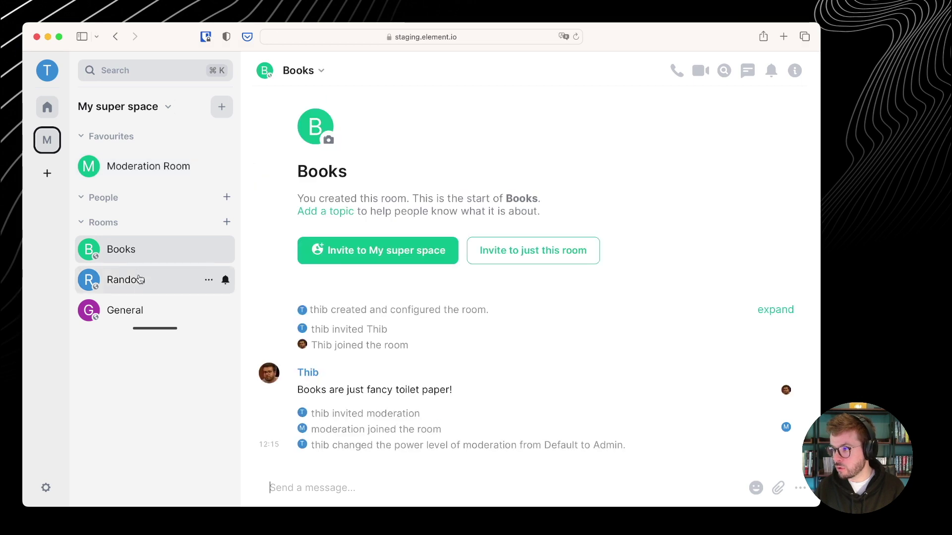
click(135, 278)
click(124, 313)
click(131, 255)
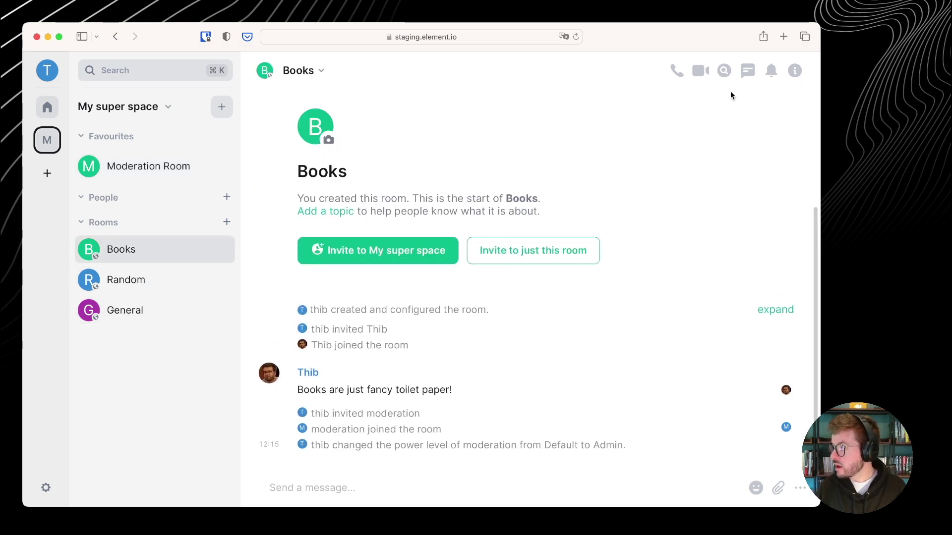
Check the moderation bot's role in the Books room from its member profile.
click(795, 71)
click(638, 234)
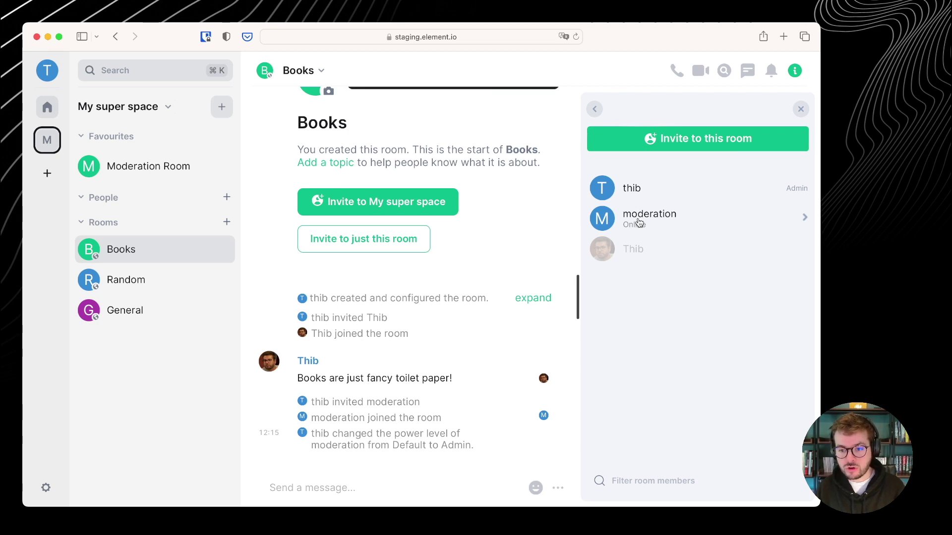
click(639, 224)
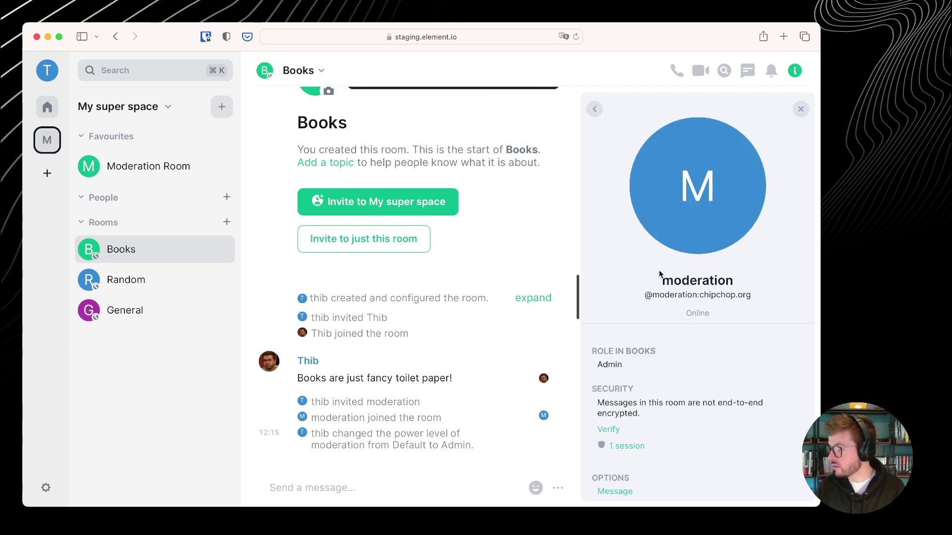
drag(600, 364, 641, 364)
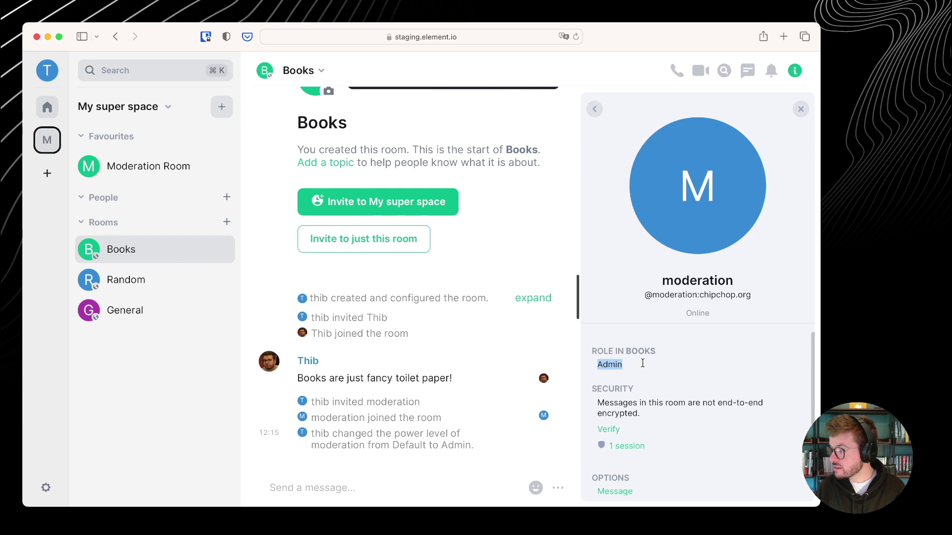
click(595, 111)
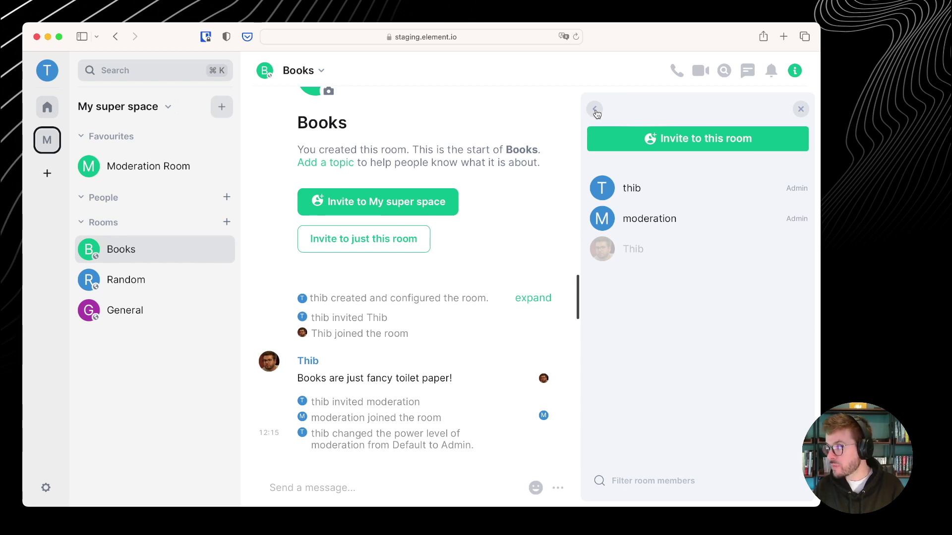
Examine the role permissions in the Books room settings, including who may change server ACLs, and close the settings.
click(596, 110)
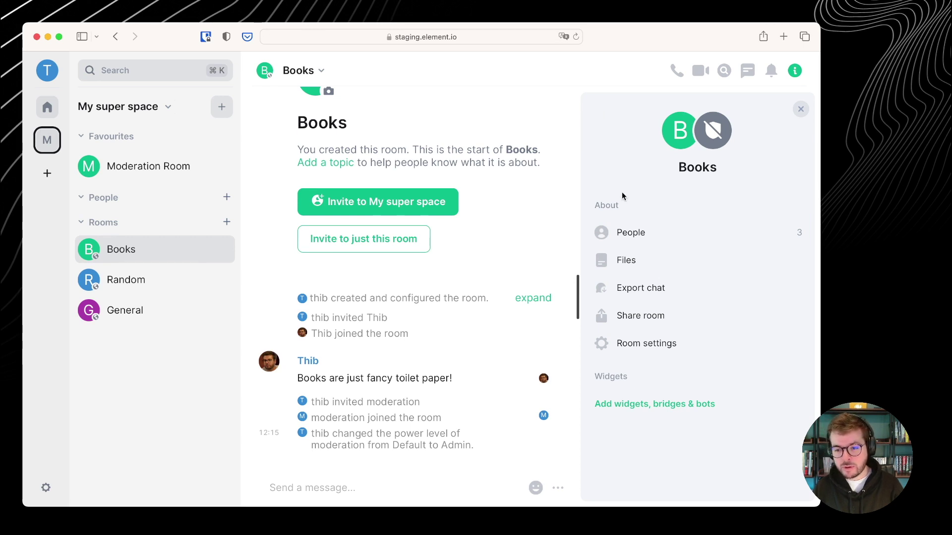
click(623, 350)
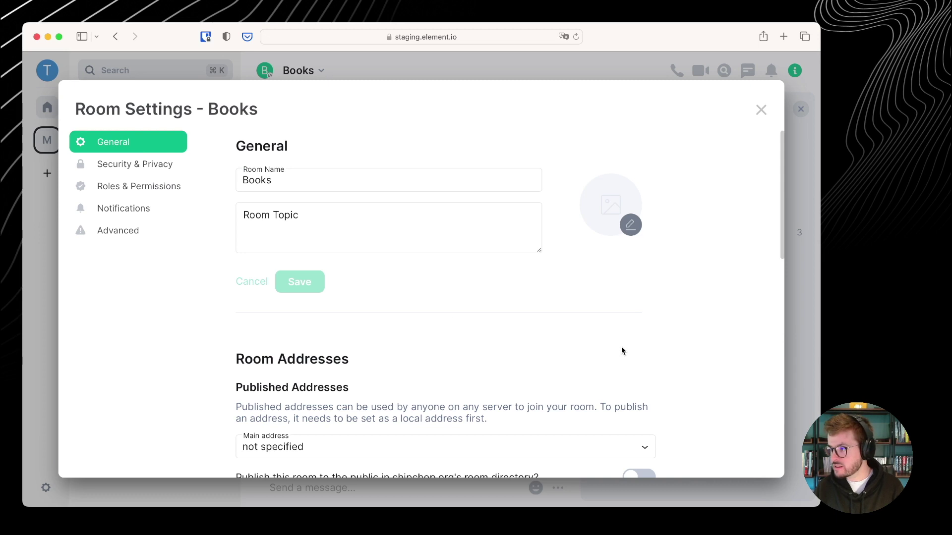
click(139, 189)
scroll(361, 278, down, 10)
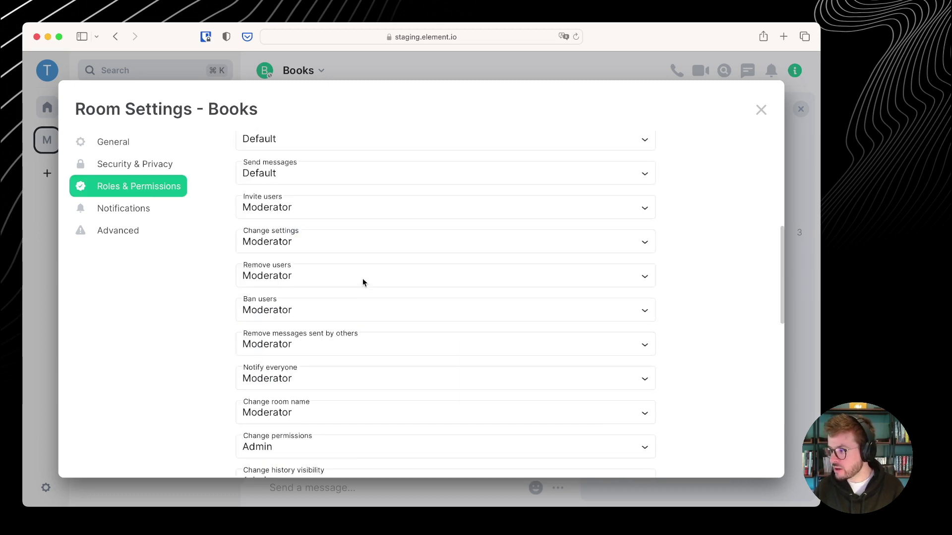
scroll(353, 285, down, 6)
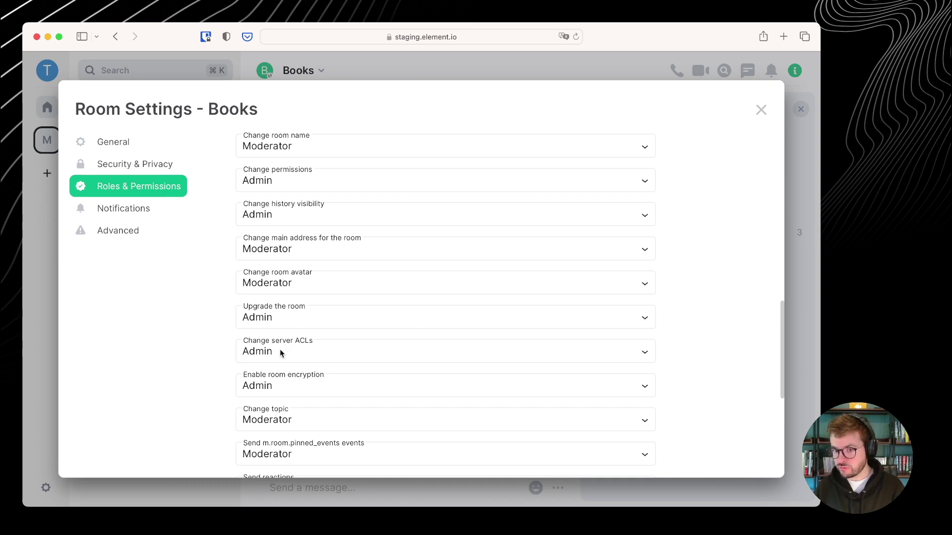
click(305, 356)
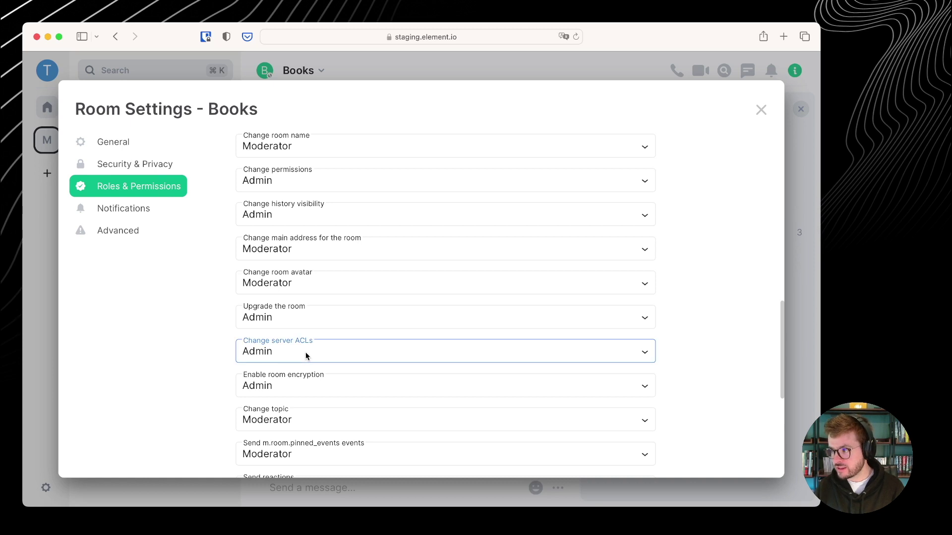
click(188, 371)
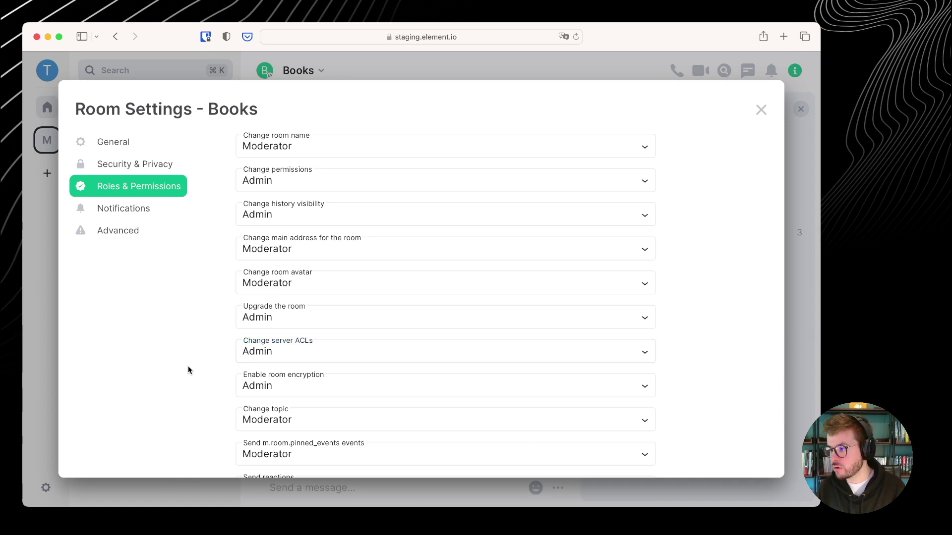
click(761, 110)
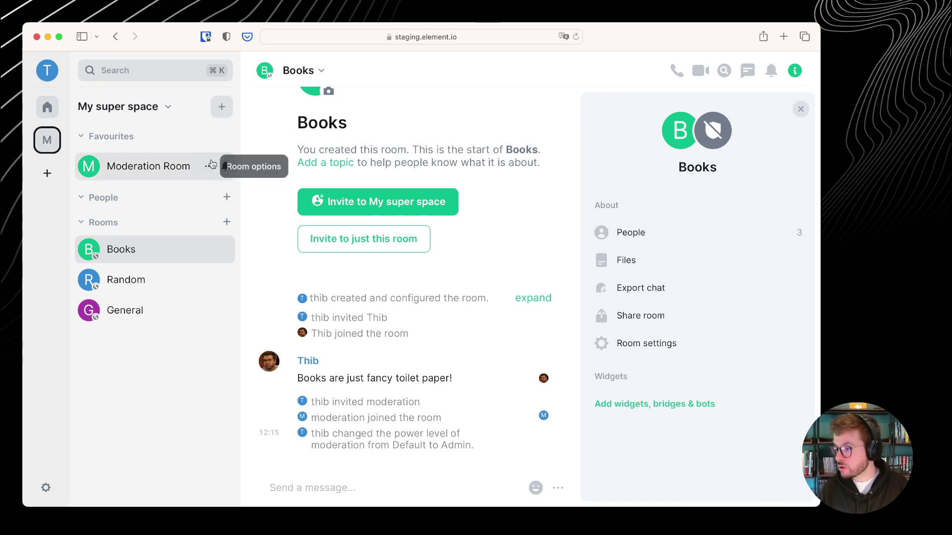
Send the command "!mjolnir help" in the Moderation Room.
click(151, 169)
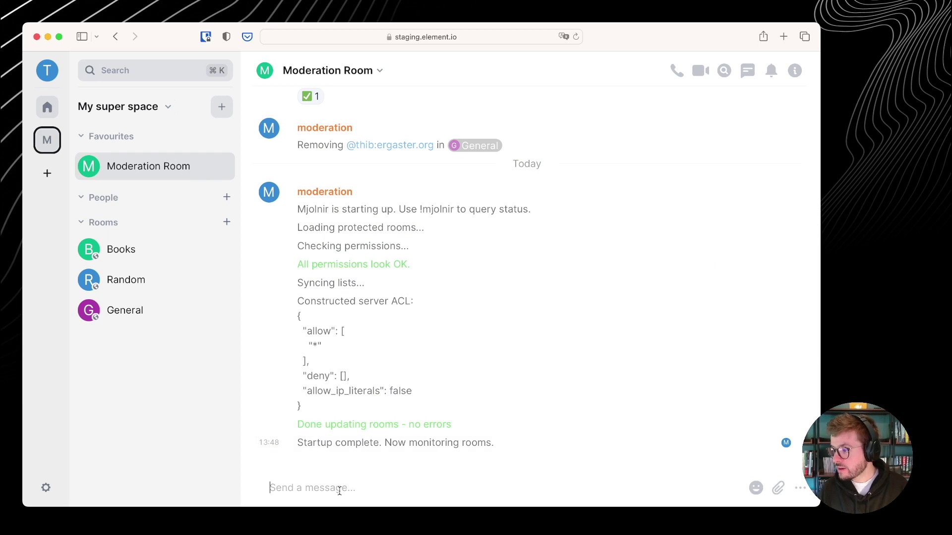
text(!mjolnir help)
key(Return)
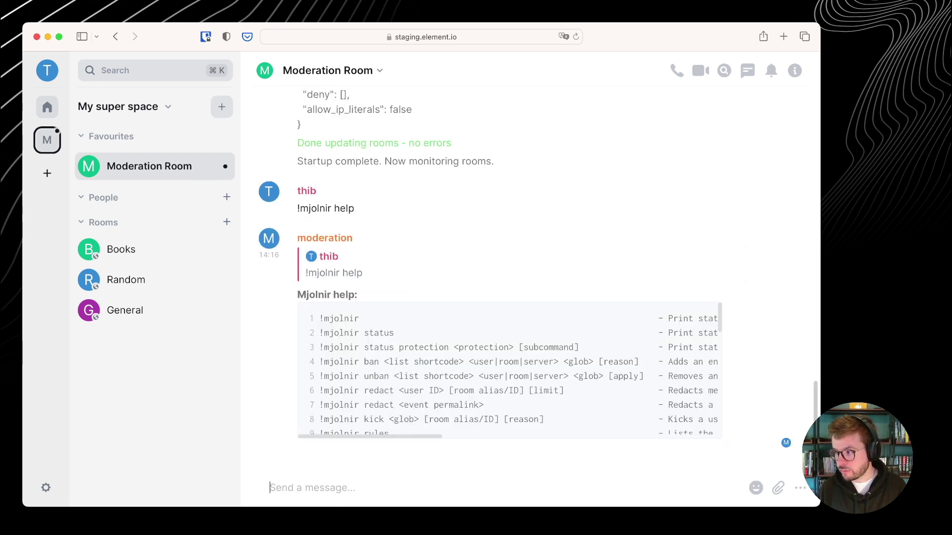
Examine the Mjolnir help listing for the ban, redact, kick, rules and list creation commands.
scroll(419, 394, down, 10)
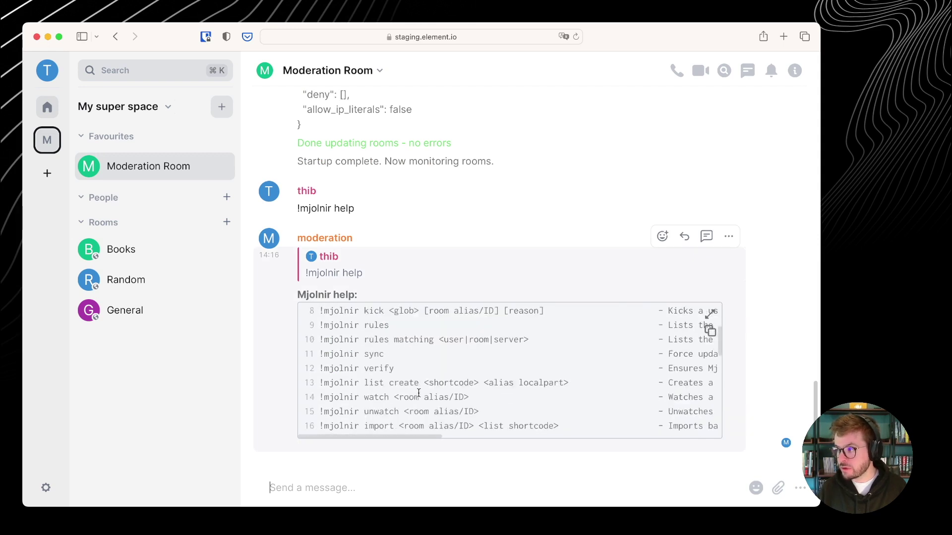
scroll(419, 394, up, 10)
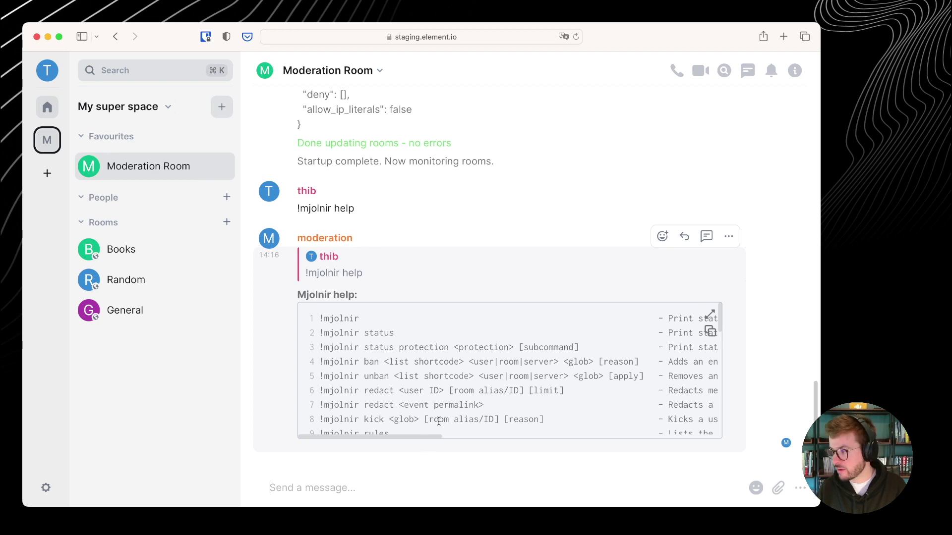
scroll(411, 401, down, 1)
scroll(409, 403, down, 2)
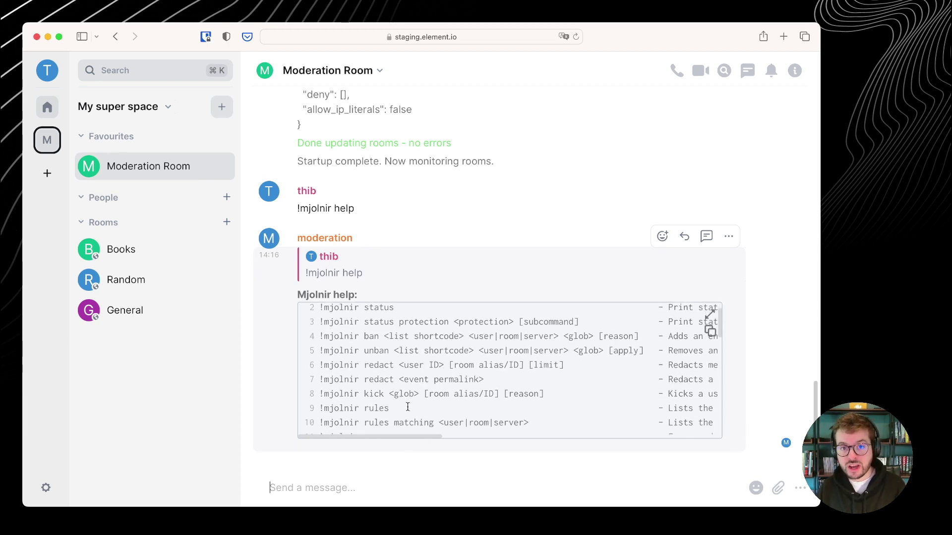
scroll(408, 399, down, 2)
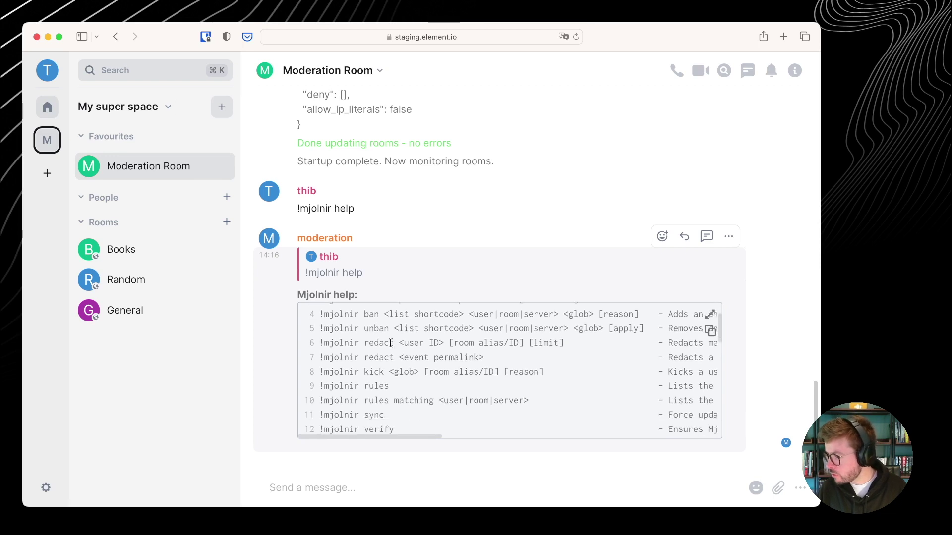
scroll(391, 385, up, 3)
scroll(387, 380, down, 4)
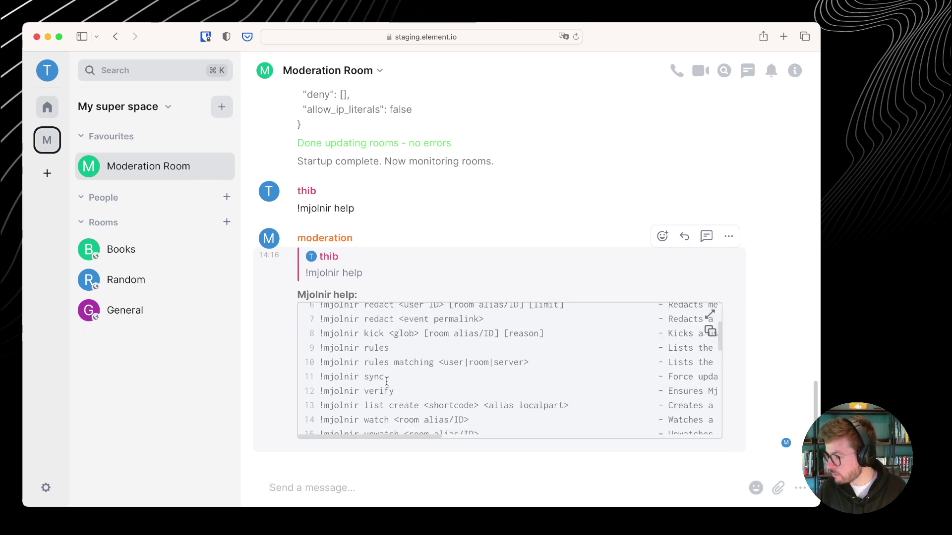
scroll(382, 377, up, 4)
scroll(381, 372, down, 6)
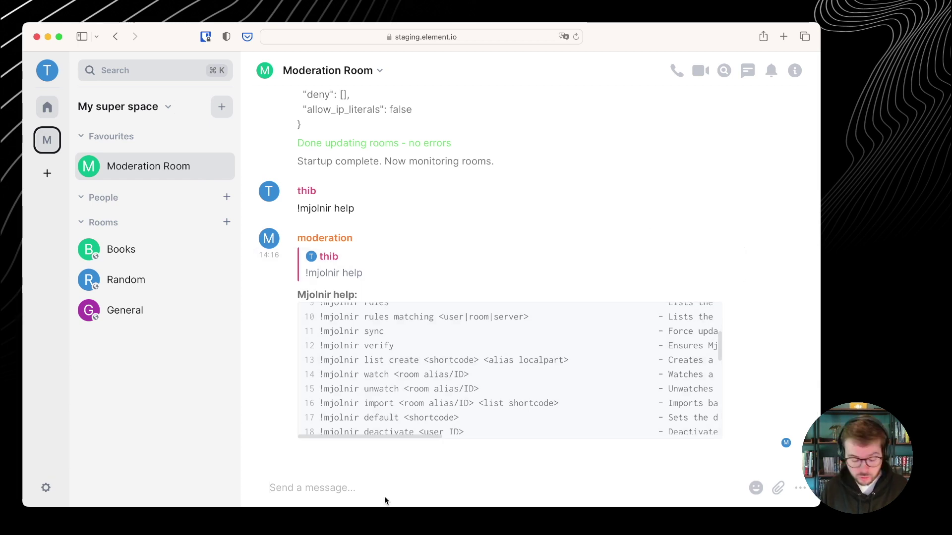
Draft the example room alias "#localpart:chipchop.org" as a message without sending it, and select the draft for replacement.
text(#localpart:chipchop.org)
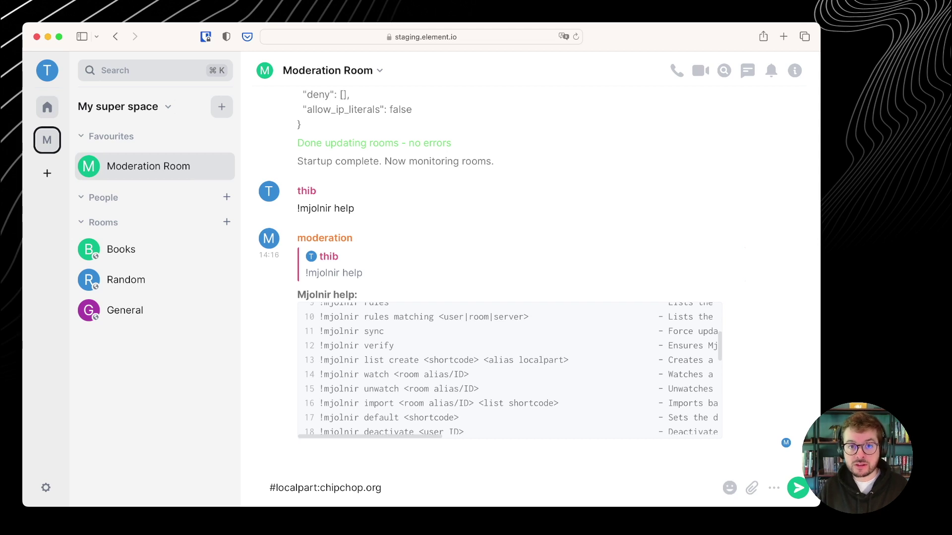
triple_click(385, 486)
Send the command "!mjolnir list create coc code-of-conduct" to create a ban list with shortcode coc.
text(!mjolnir )
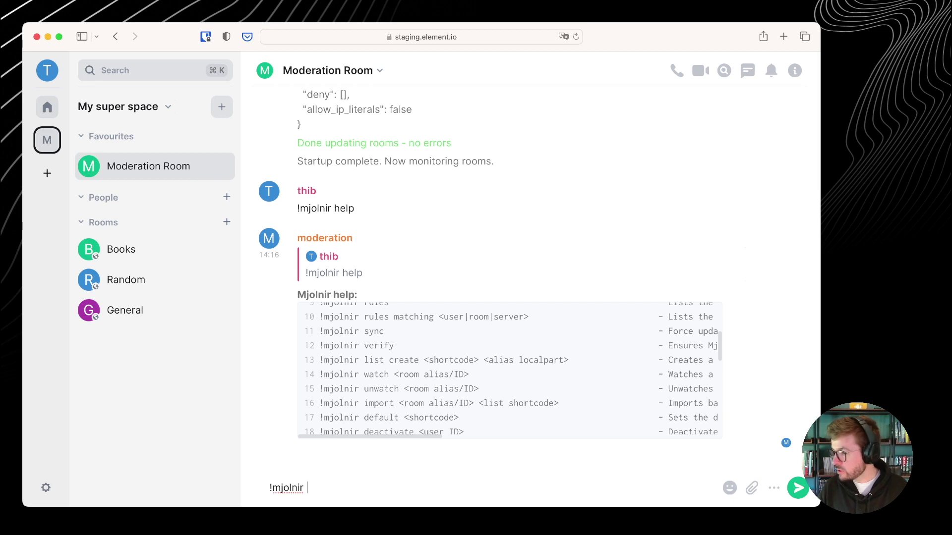
text(list)
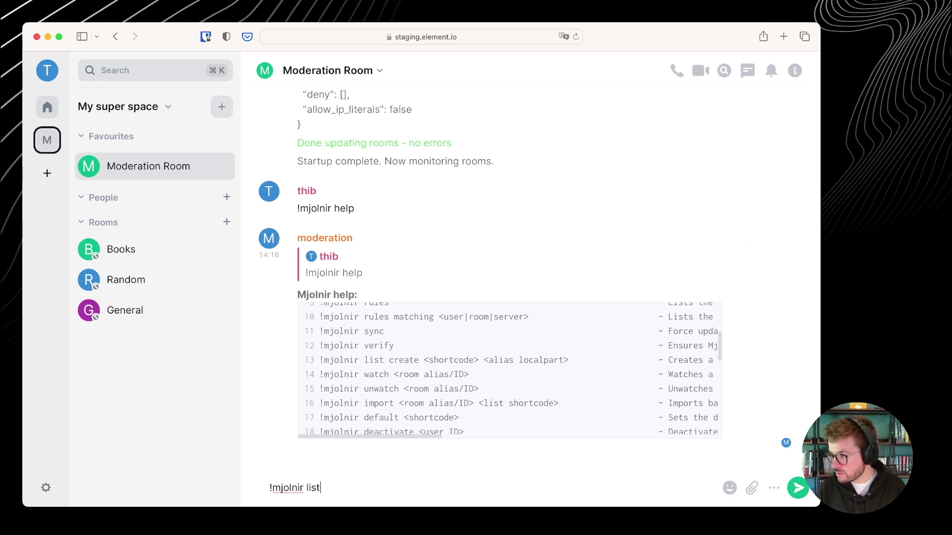
text( create )
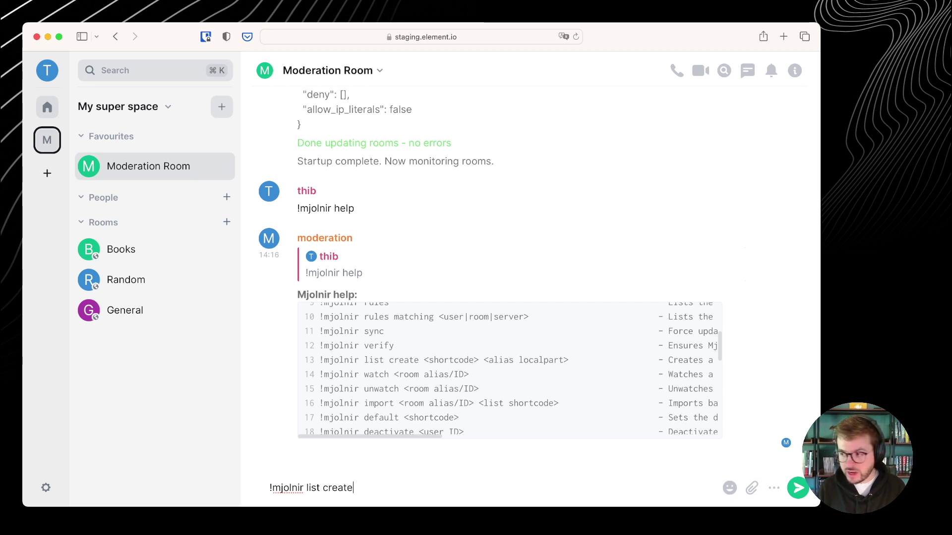
text(coc)
key(BackSpace)
text(n)
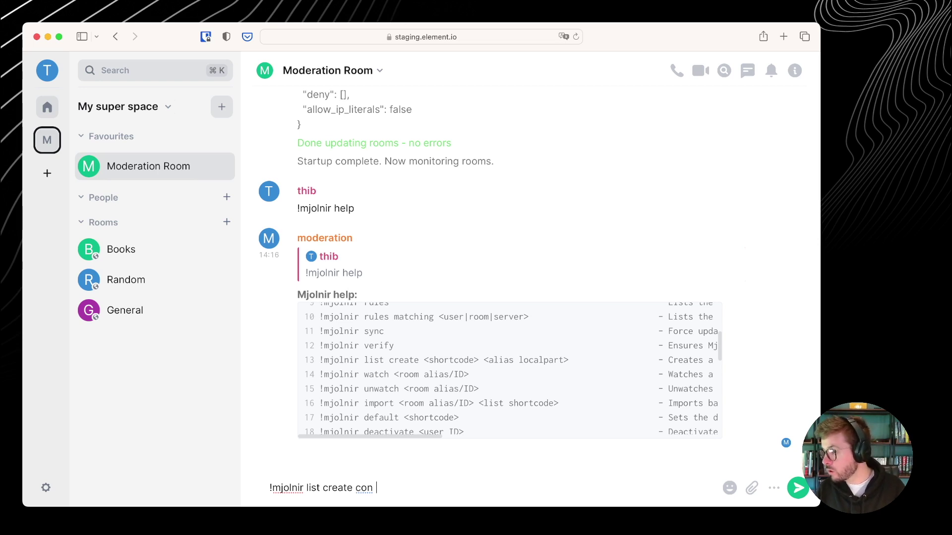
key(BackSpace)
key(BackSpace)
key(BackSpace)
text(oc )
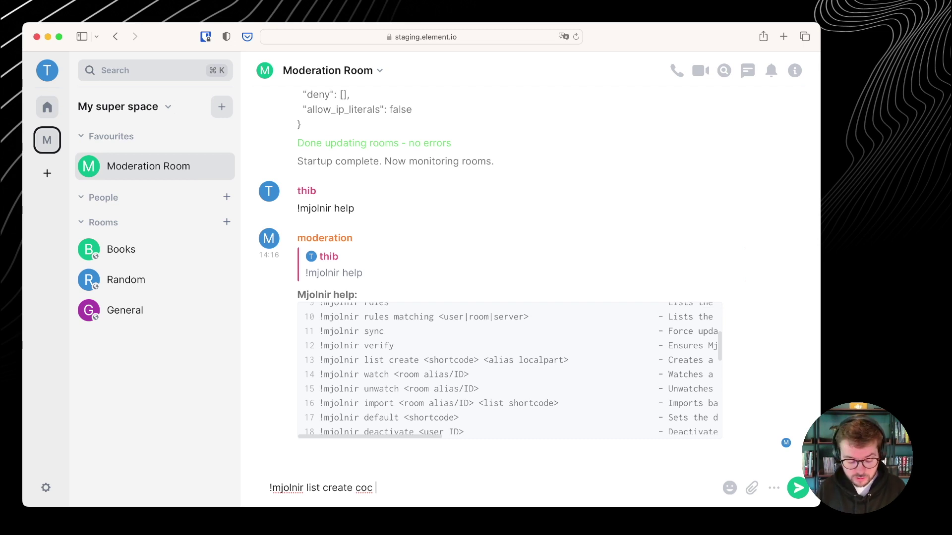
text(code-of-conduct)
key(Return)
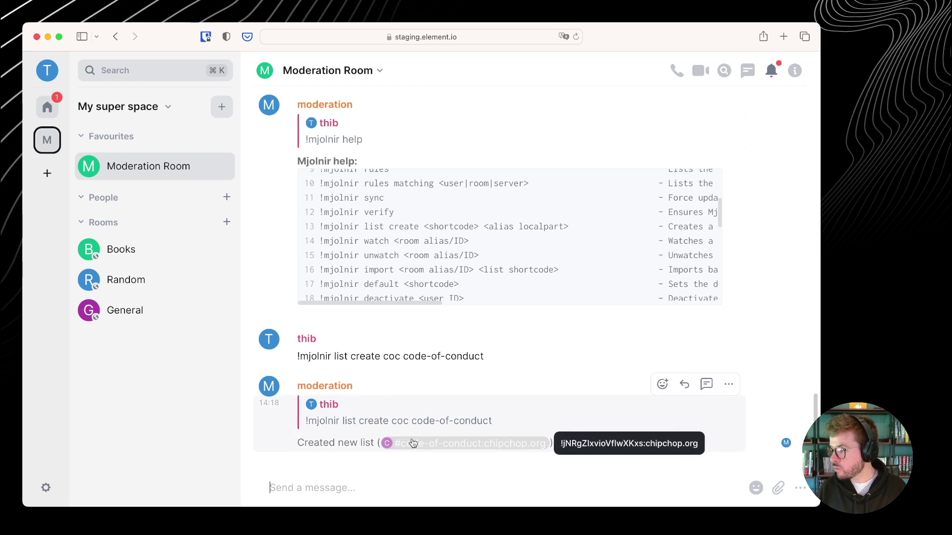
Follow the link to the new #code-of-conduct:chipchop.org list room and accept the invitation to join it.
click(418, 445)
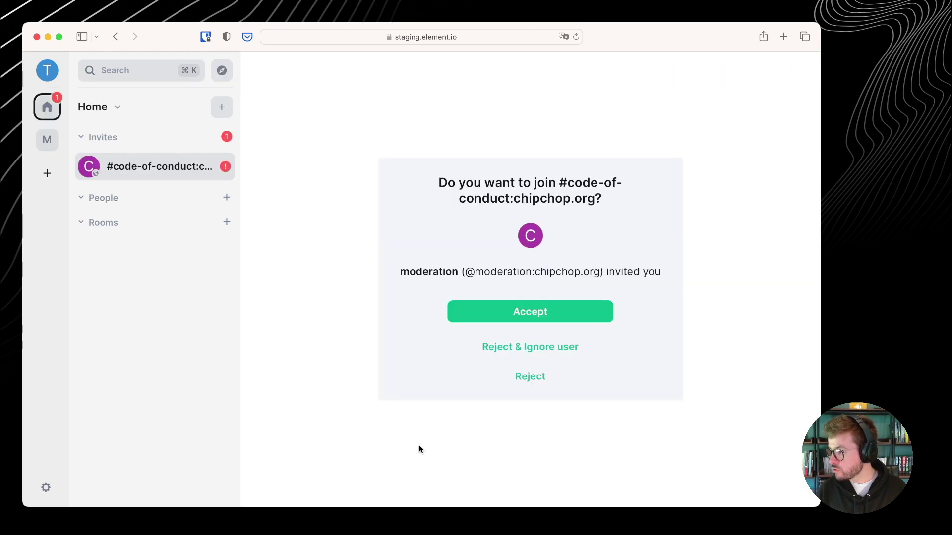
click(496, 311)
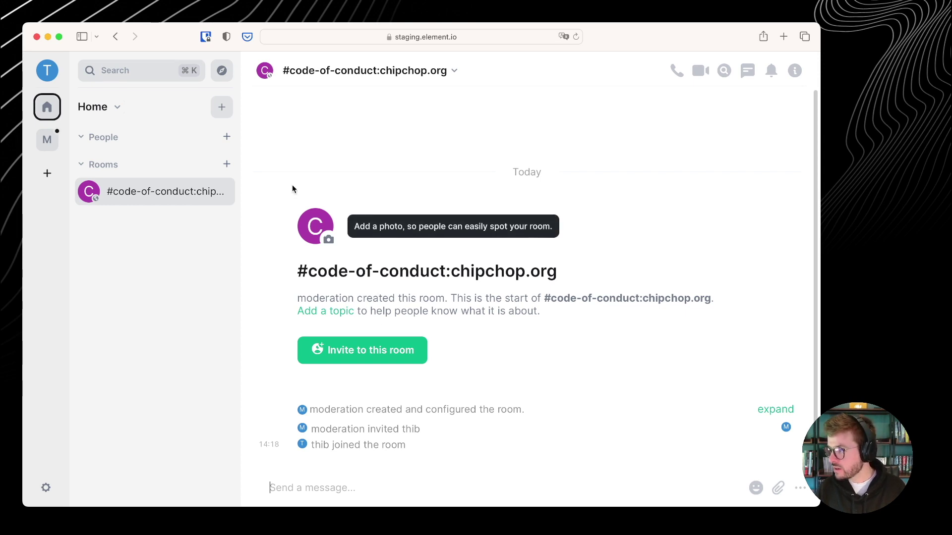
Review the general settings and published addresses of the #code-of-conduct:chipchop.org room, and close the settings.
click(322, 71)
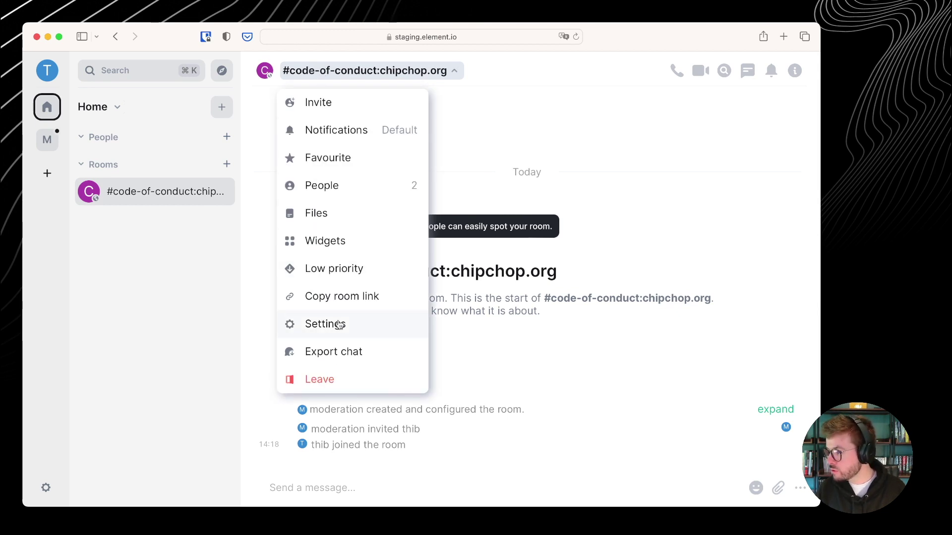
click(365, 331)
scroll(340, 341, down, 10)
scroll(315, 332, up, 5)
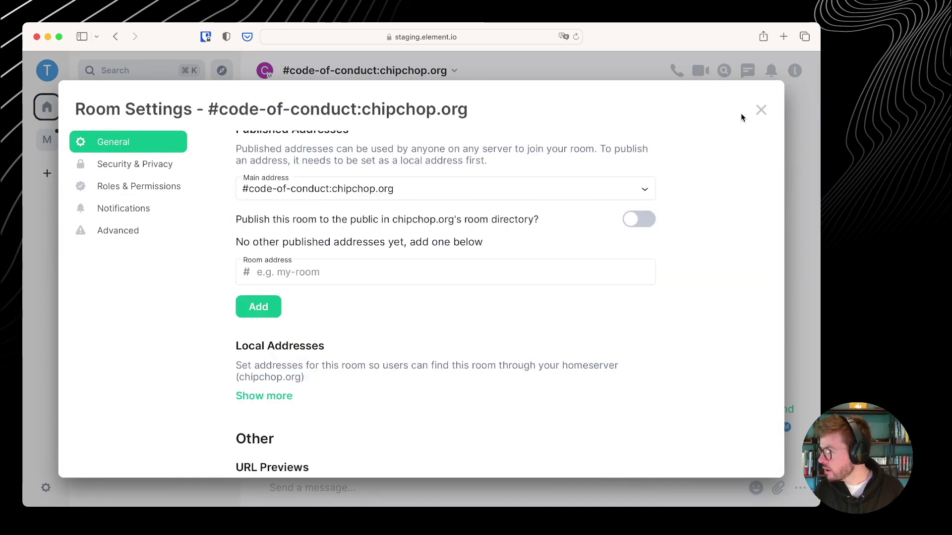
key(Escape)
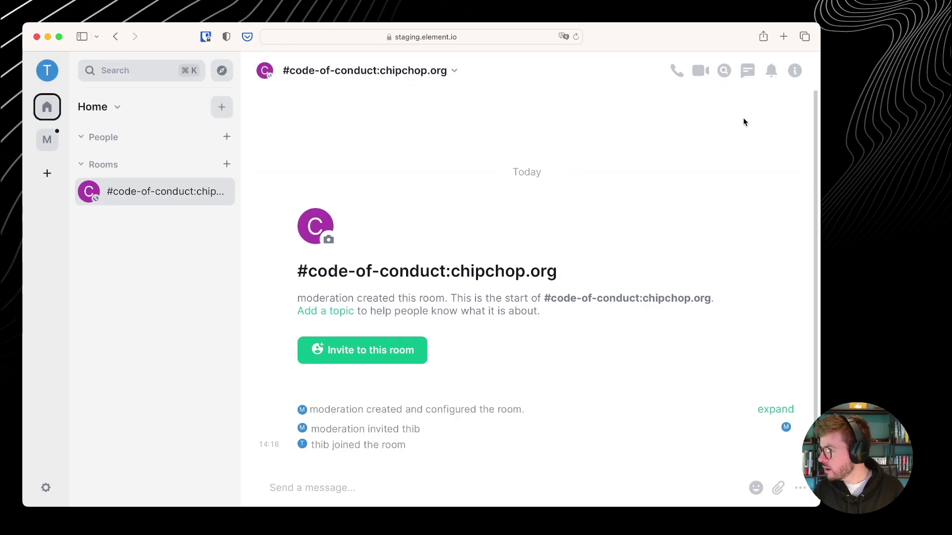
click(47, 77)
click(117, 199)
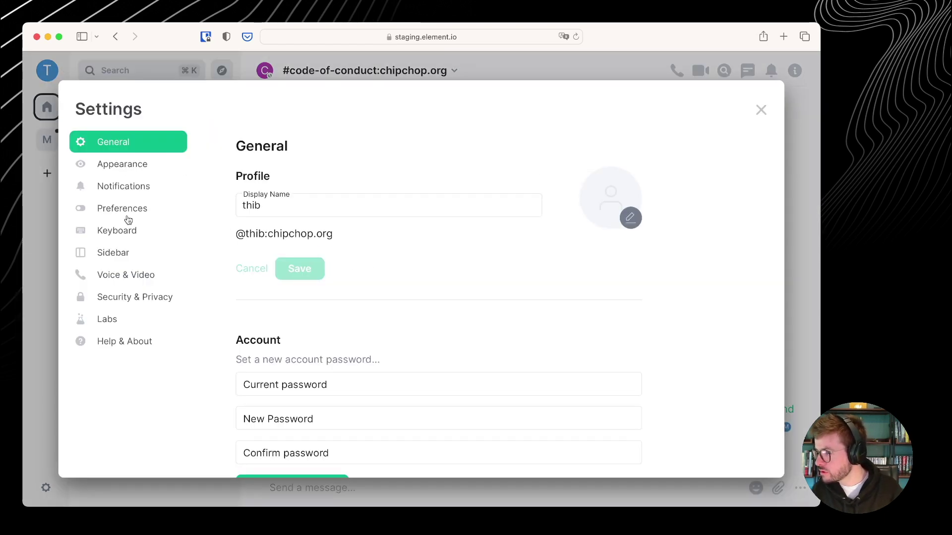
click(127, 208)
scroll(277, 229, down, 5)
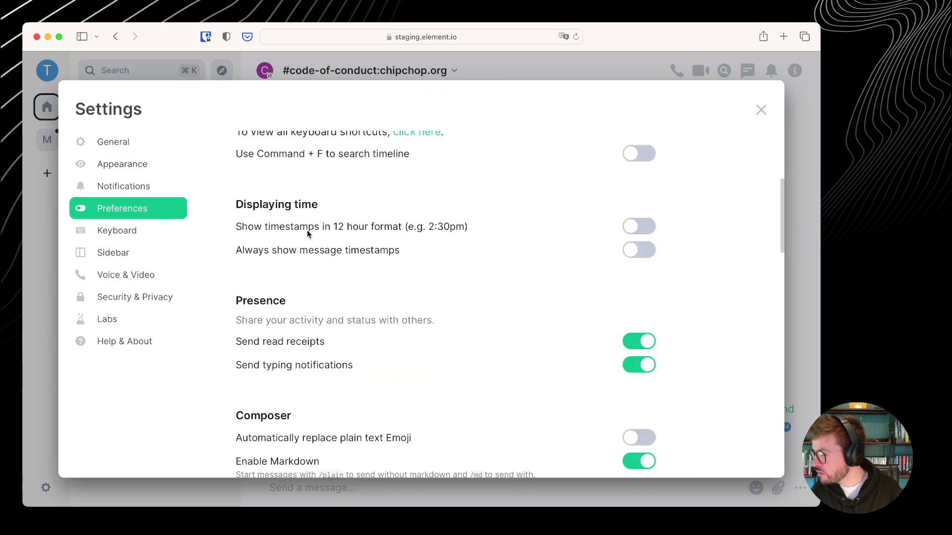
scroll(308, 230, down, 5)
Run the "/devtools" command in the code-of-conduct room, enable Developer mode, and close the developer tools.
click(318, 489)
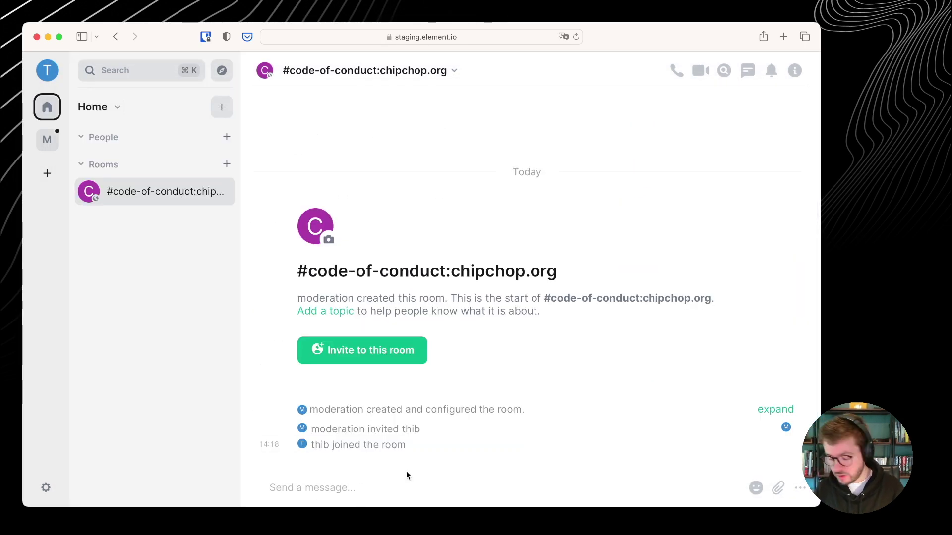
text(/devtools)
key(Return)
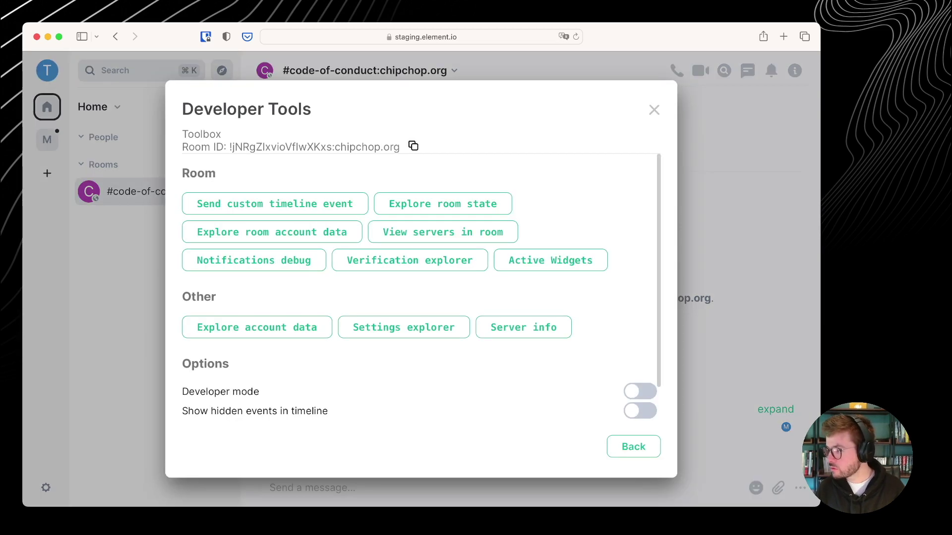
click(634, 395)
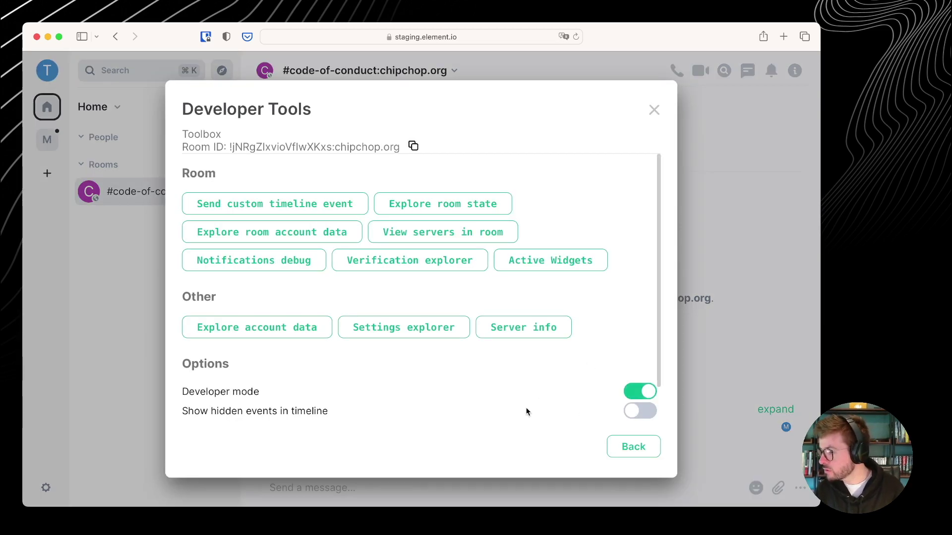
click(654, 110)
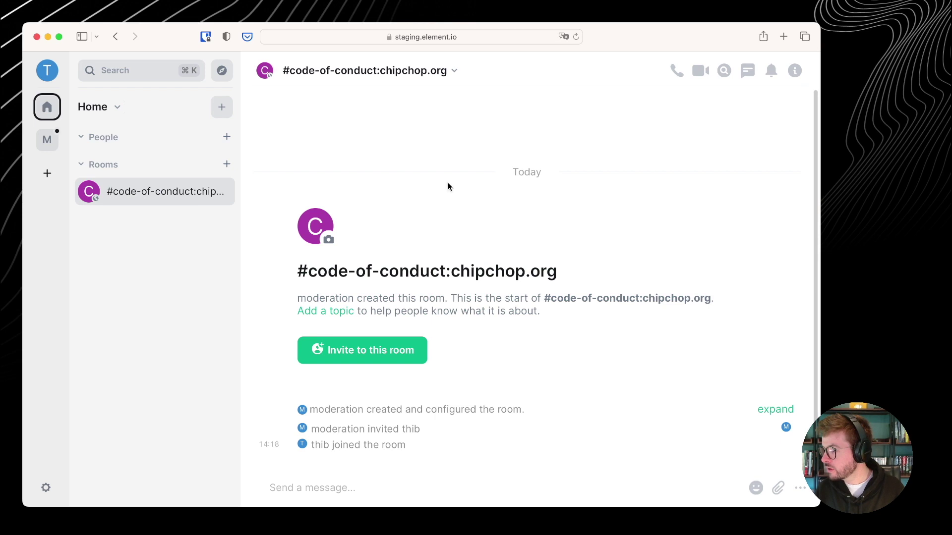
Inspect the org.matrix.mjolnir.shortcode event in the code-of-conduct room's state, and close the developer tools.
click(364, 70)
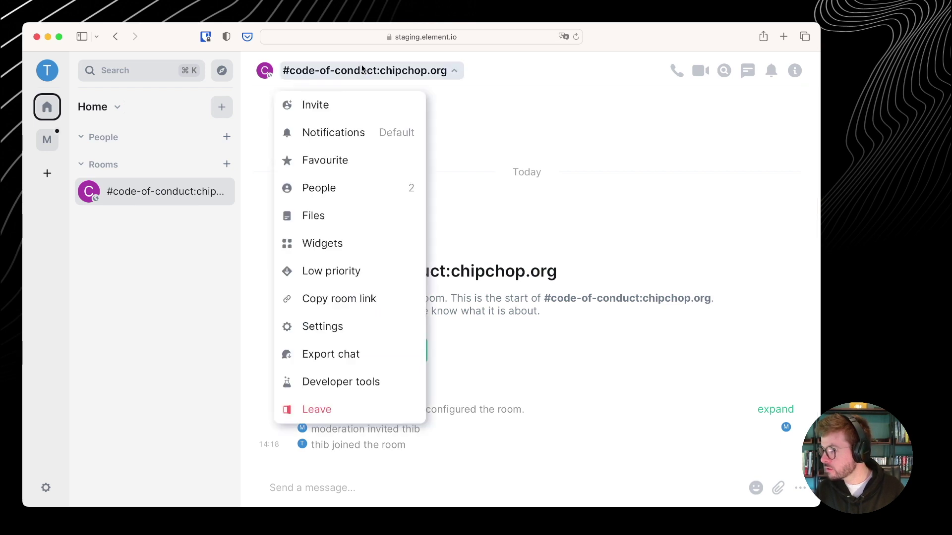
click(351, 386)
click(415, 210)
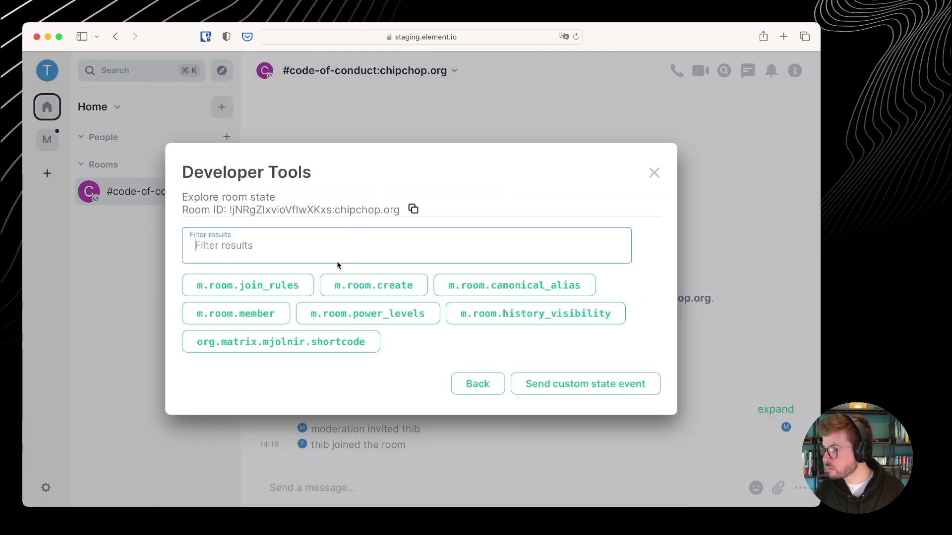
click(239, 350)
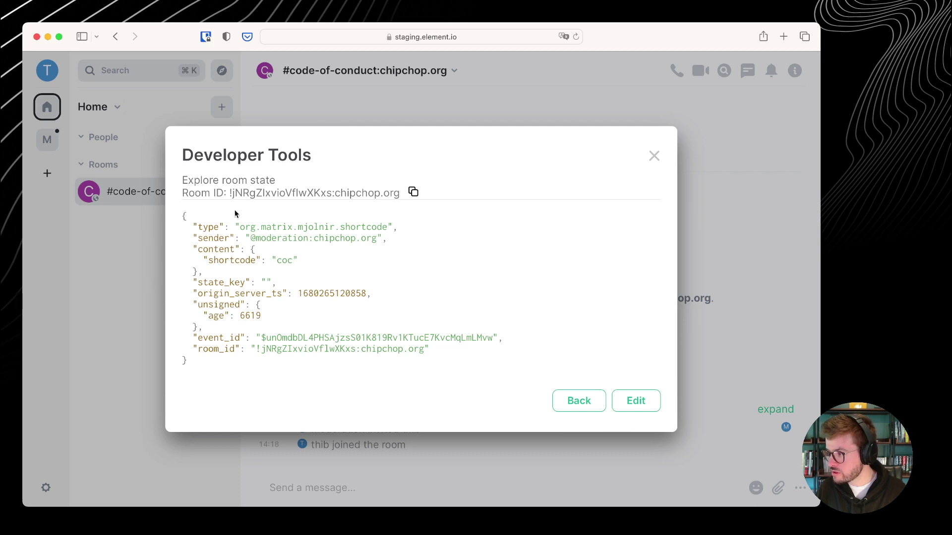
click(578, 401)
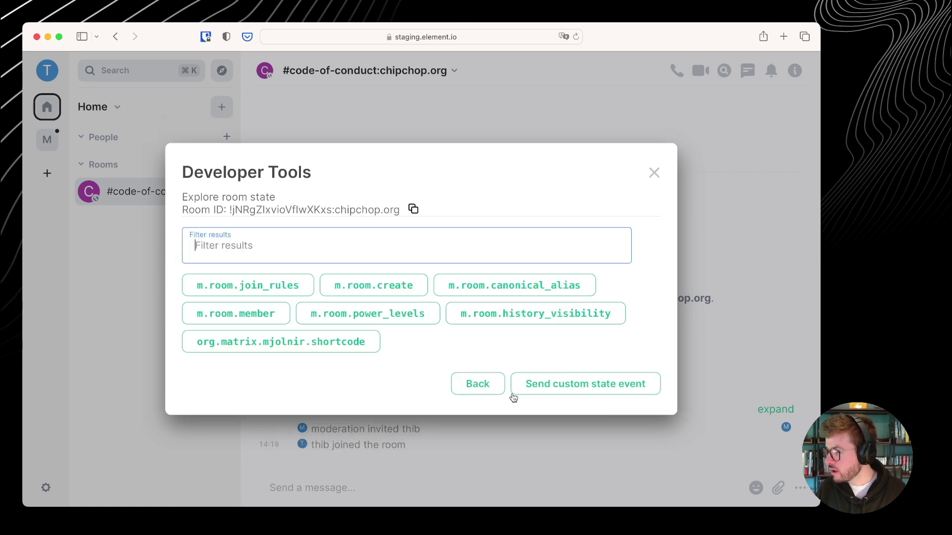
click(654, 174)
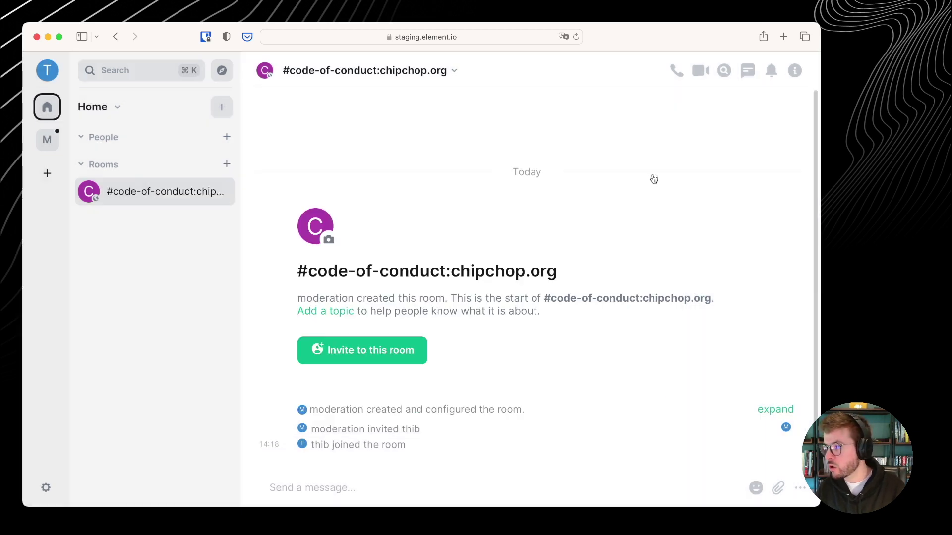
In the space's Moderation Room, send "!mjolnir ban coc user" followed by the example user's Matrix ID to add them to the coc list.
click(47, 140)
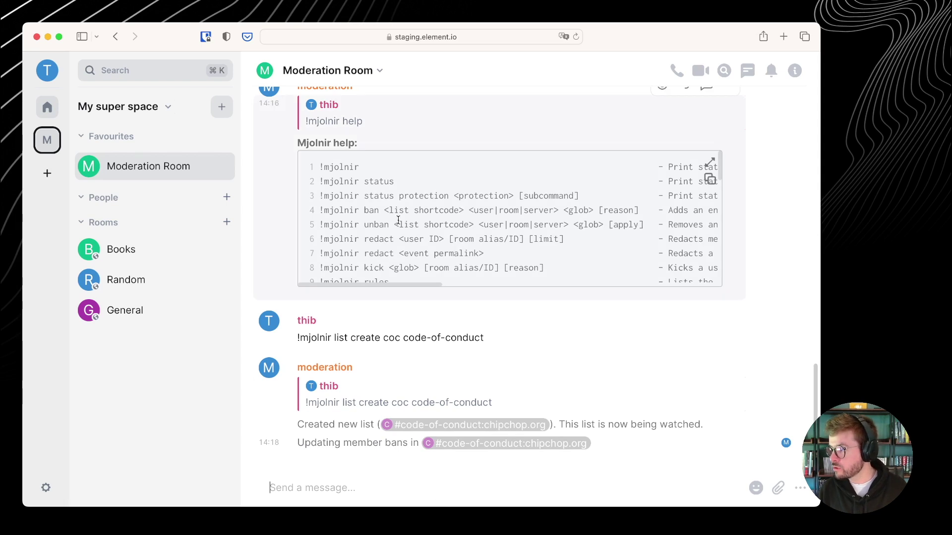
scroll(394, 205, down, 1)
scroll(391, 226, up, 1)
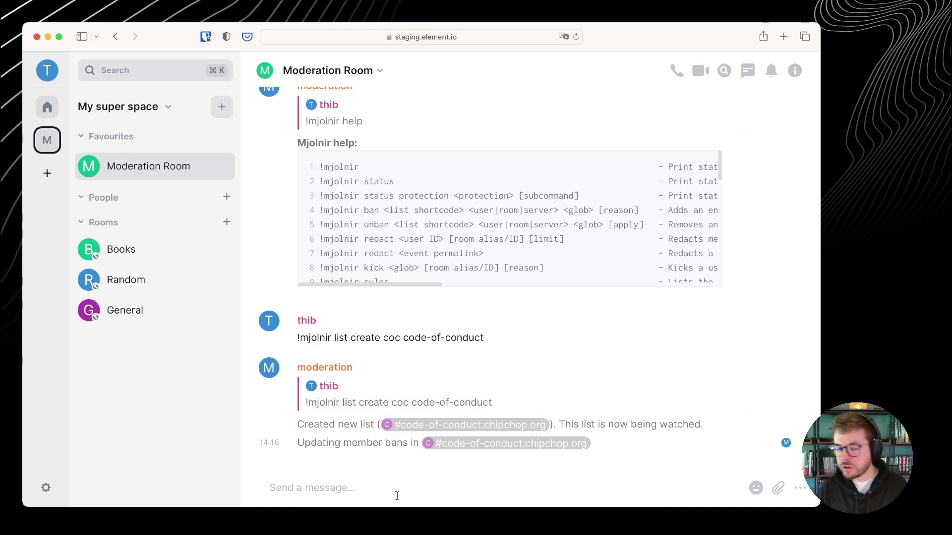
text(!mjol)
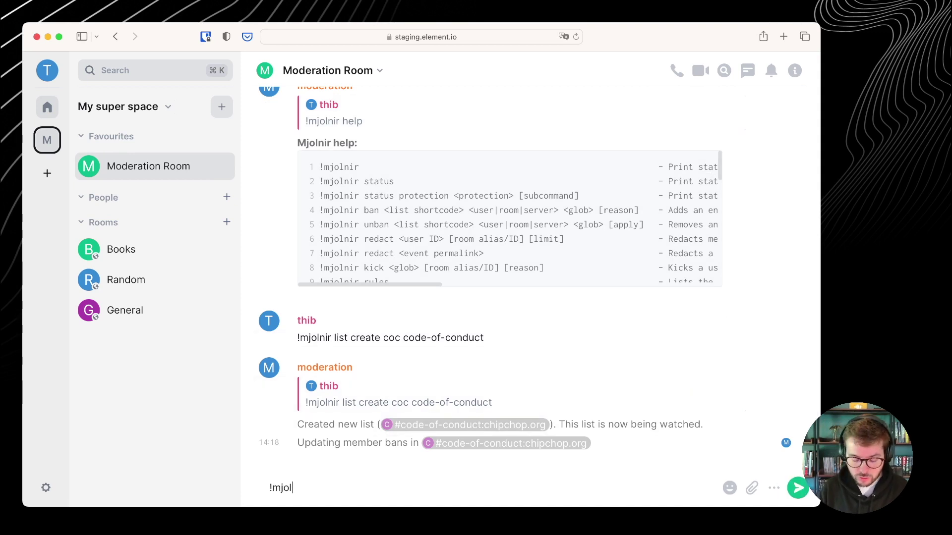
text(nir ban coc )
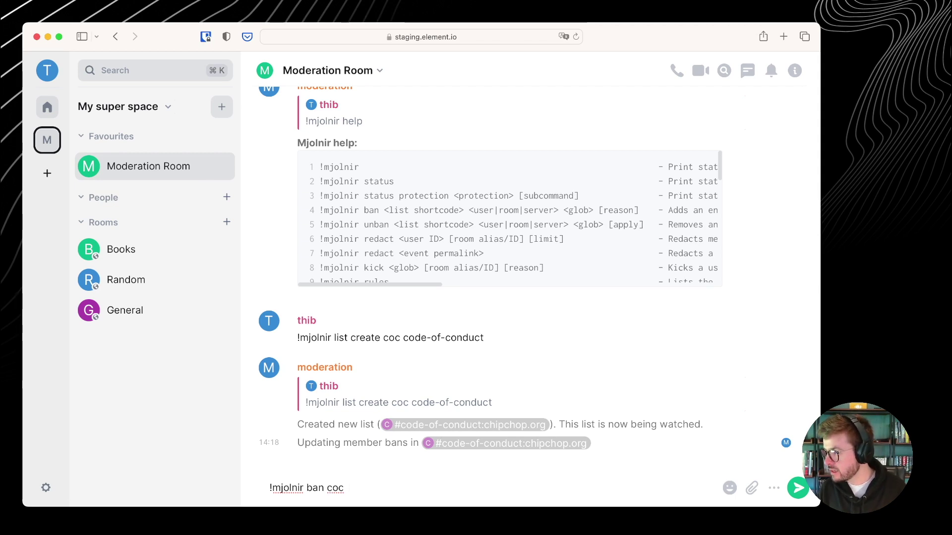
text(user )
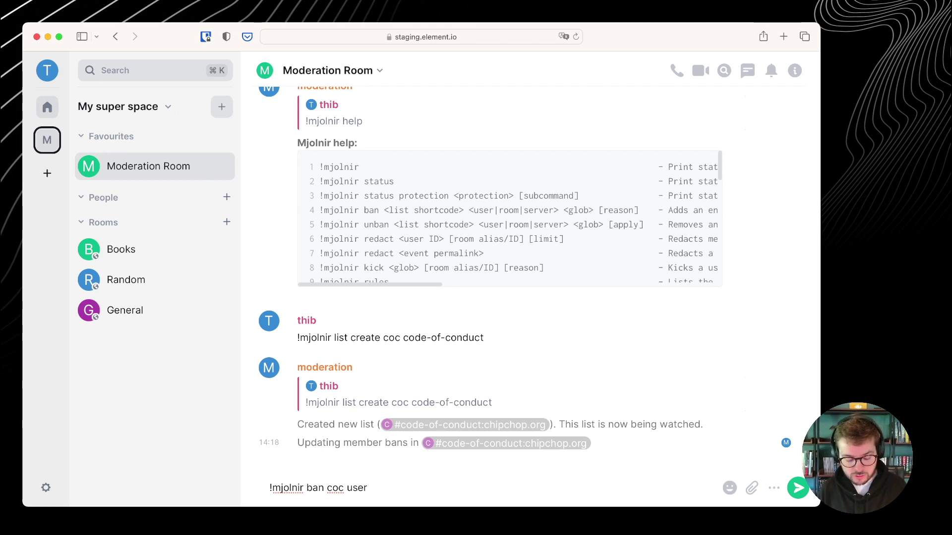
text(@eve:)
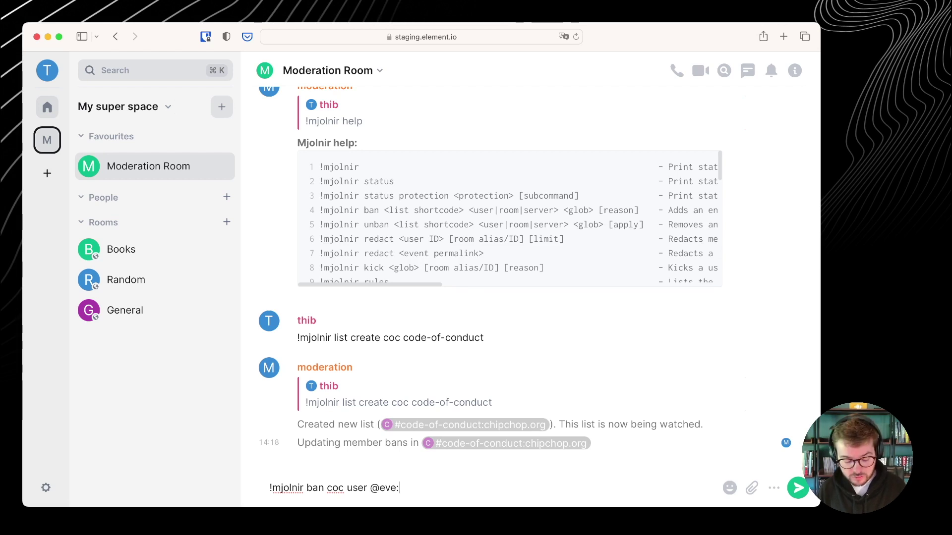
text(example)
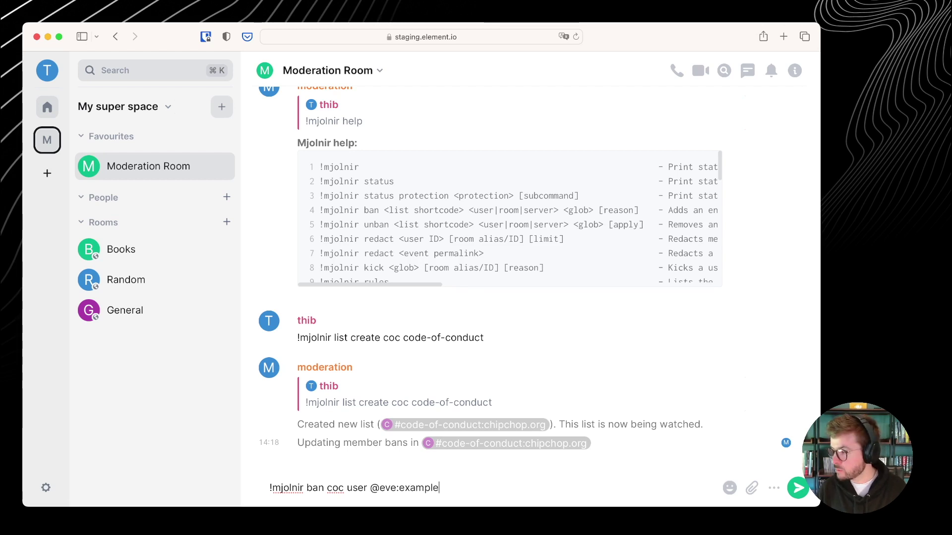
text(.com)
key(Return)
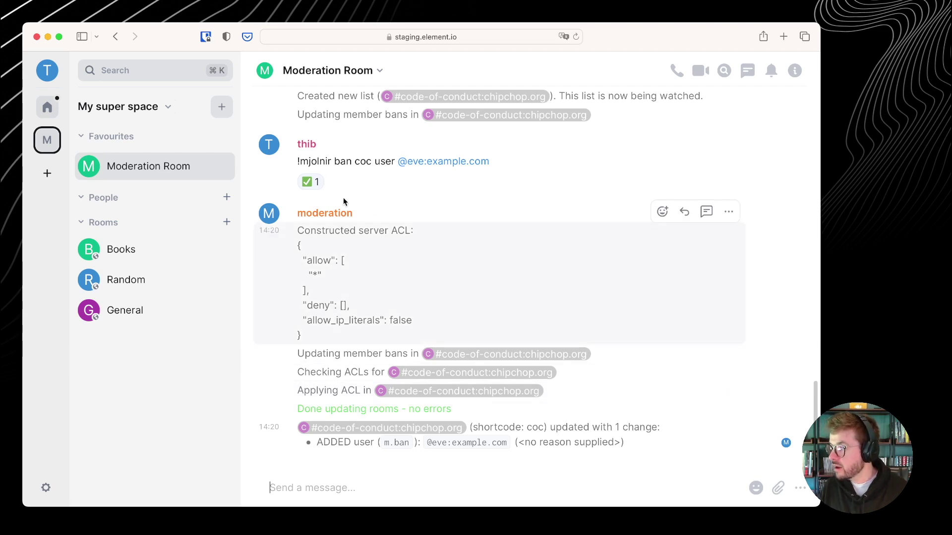
Follow the link to the code-of-conduct room and inspect the banned user's m.policy.rule.user event in its room state.
mouse_move(313, 193)
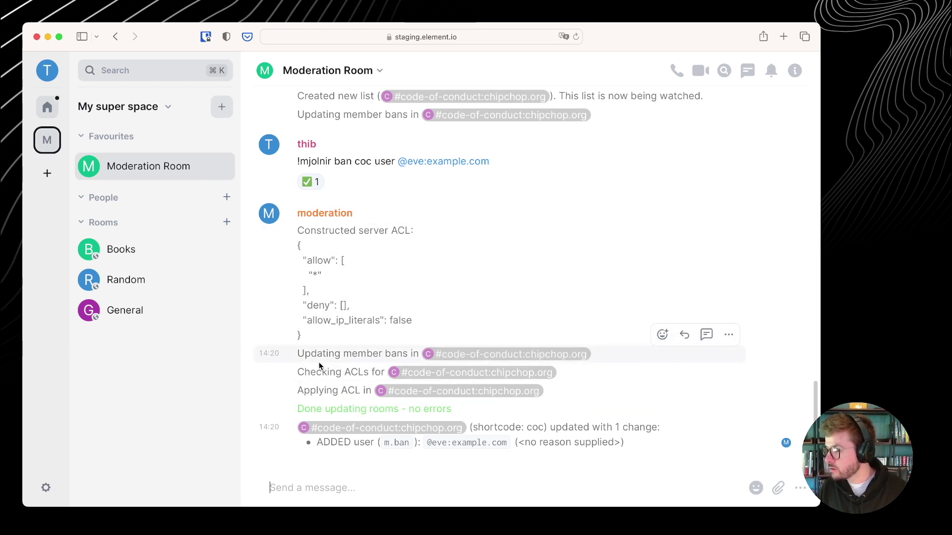
click(466, 355)
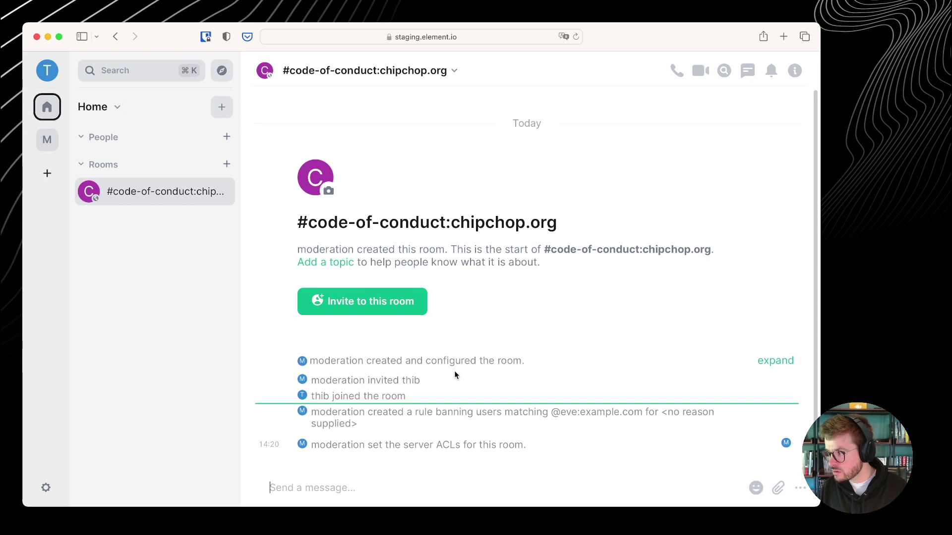
click(360, 72)
click(356, 385)
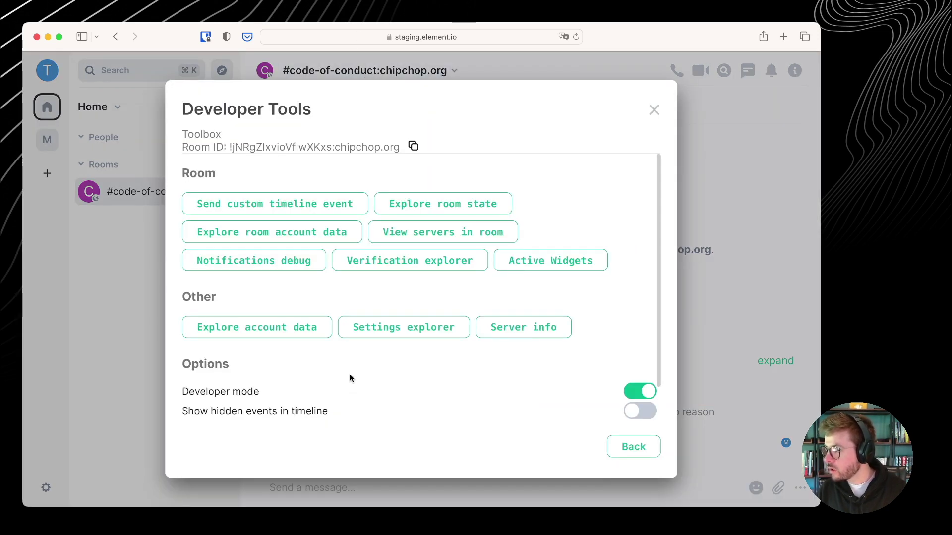
click(421, 212)
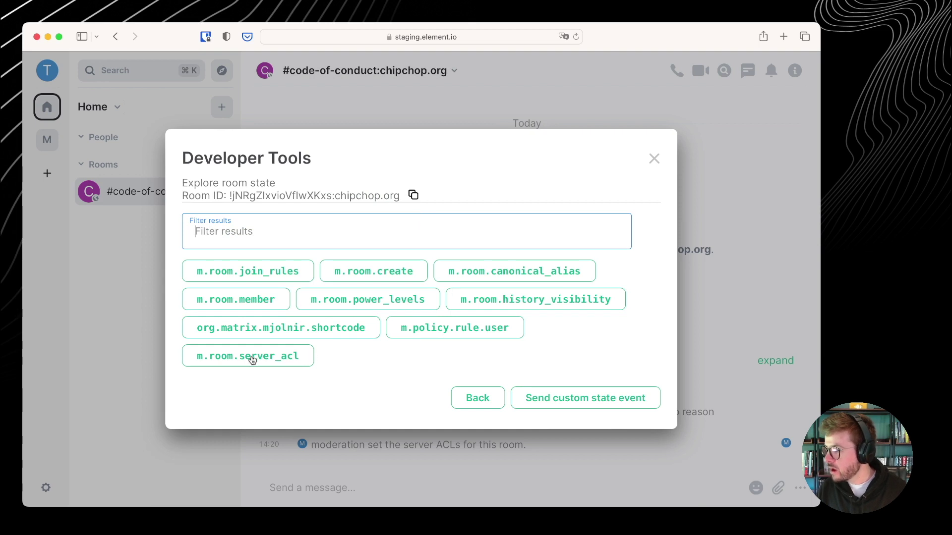
click(436, 331)
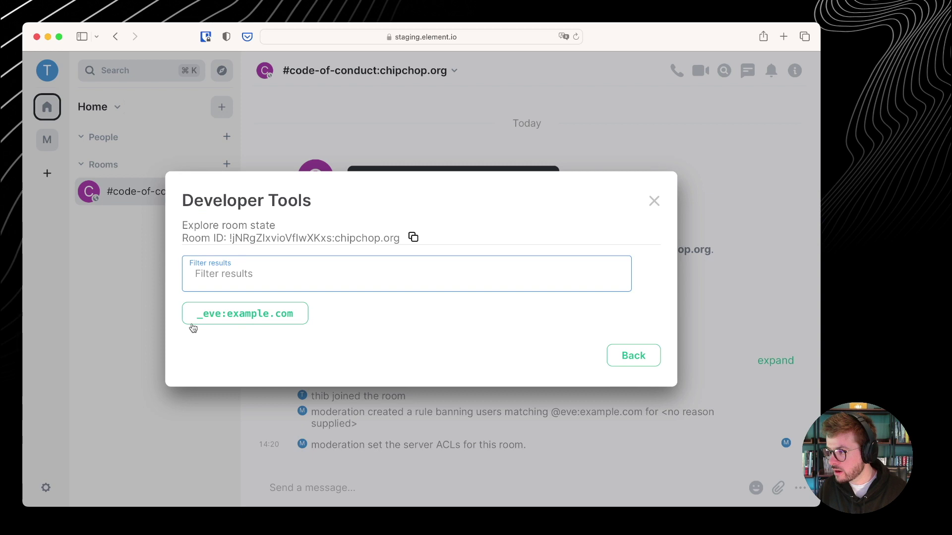
click(248, 325)
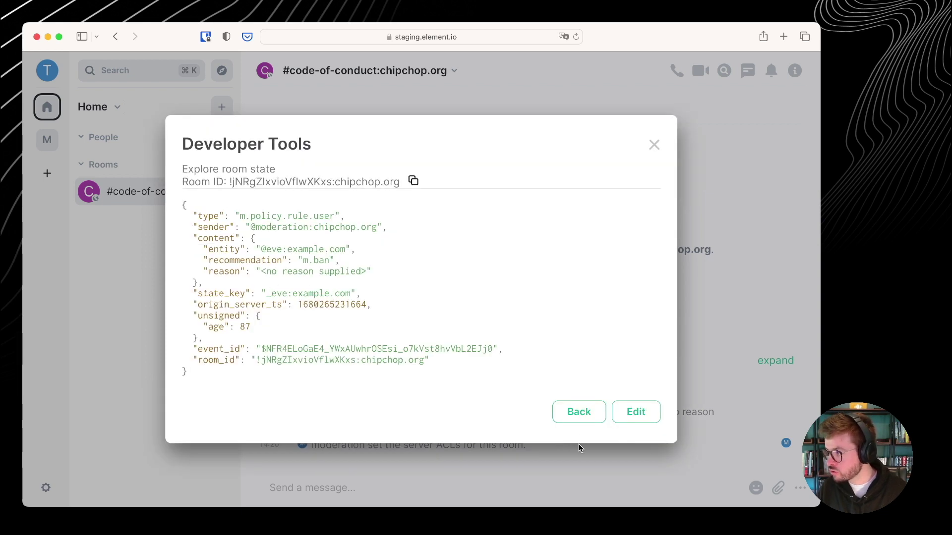
click(582, 414)
click(633, 355)
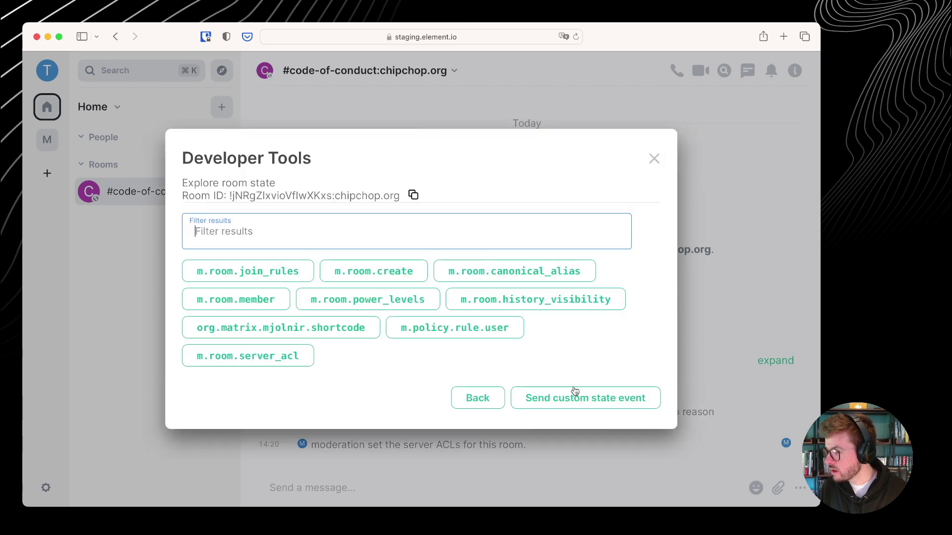
Examine the m.room.server_acl event, recheck the banned user's m.policy.rule.user event, and close the developer tools.
click(251, 361)
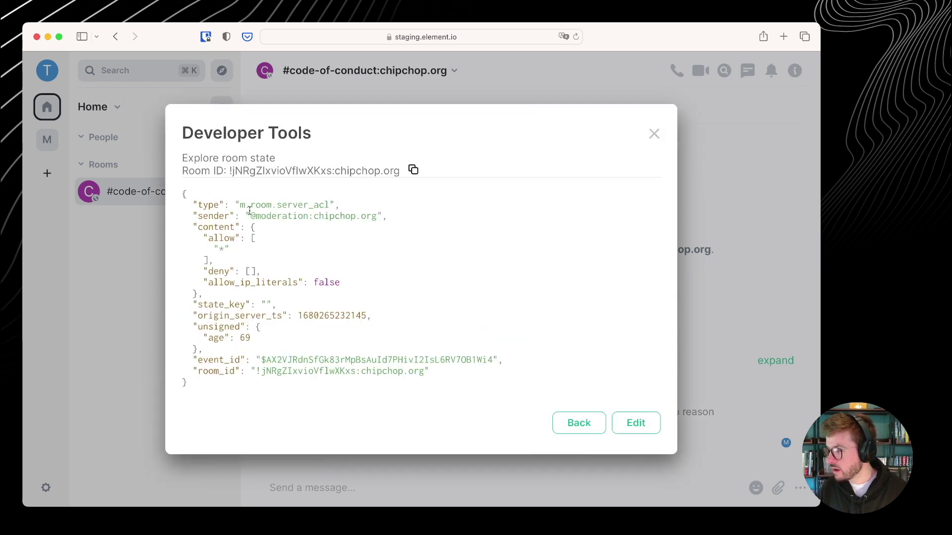
click(579, 424)
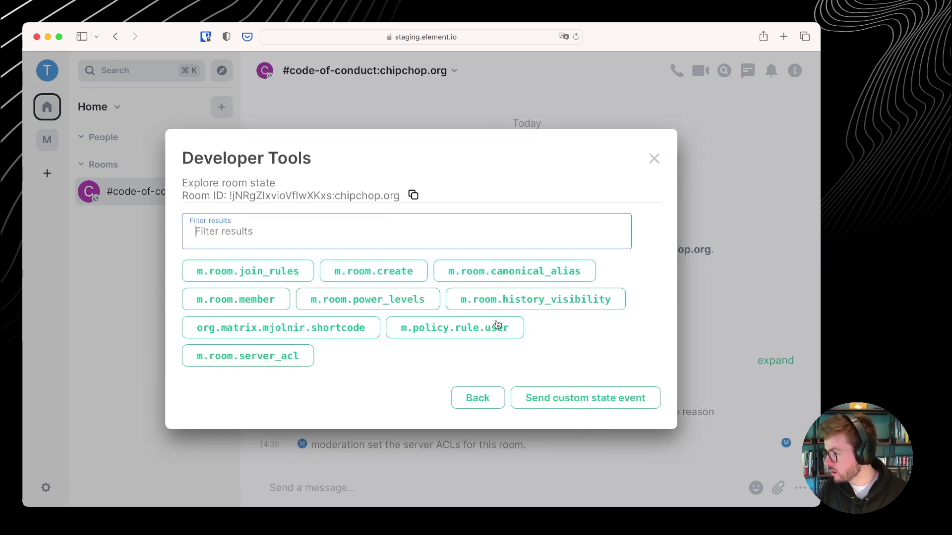
click(449, 328)
click(271, 318)
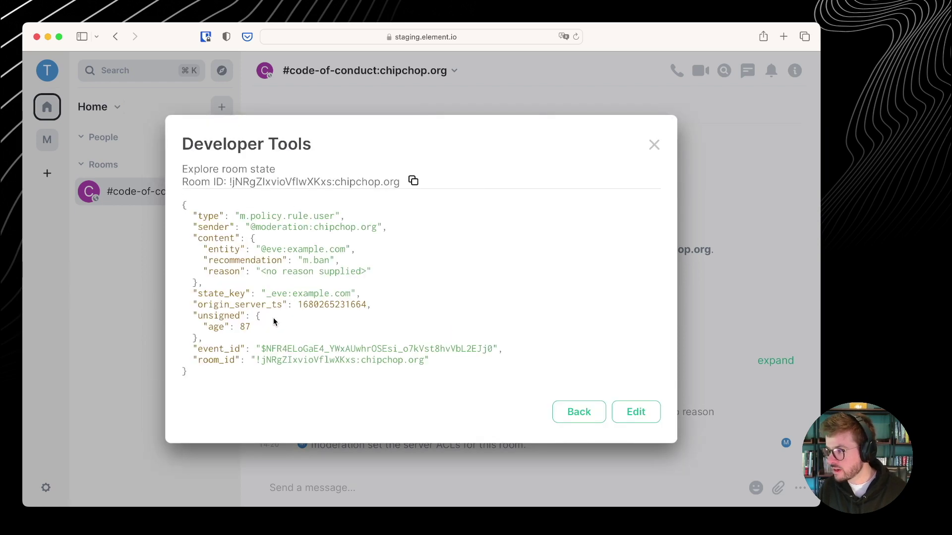
click(653, 147)
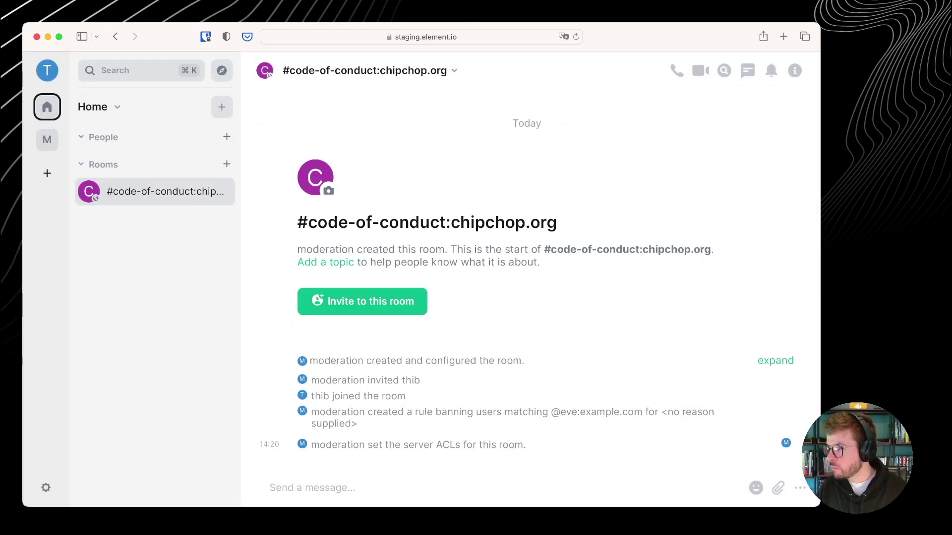
Return to the space's Moderation Room and send "!mjolnir ban coc server example.com" to ban that server through the coc list.
click(47, 141)
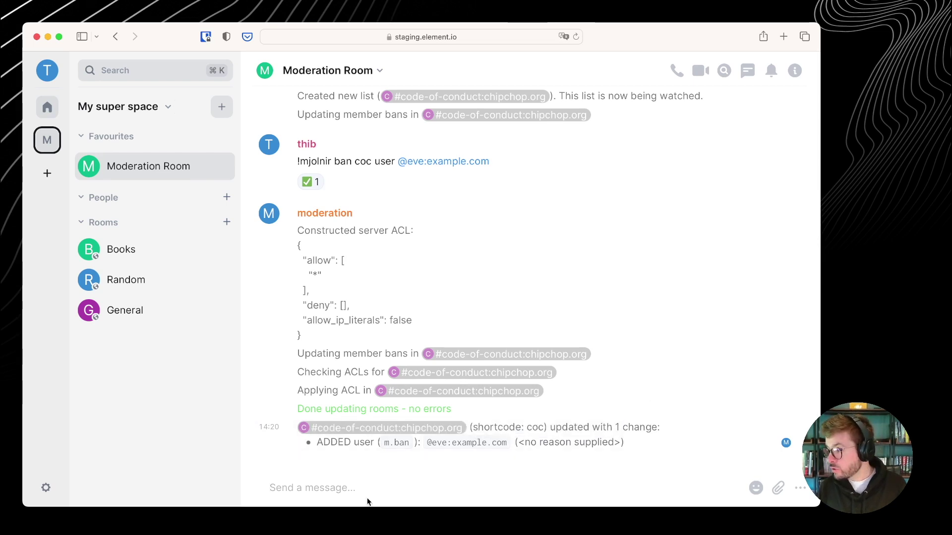
text(!)
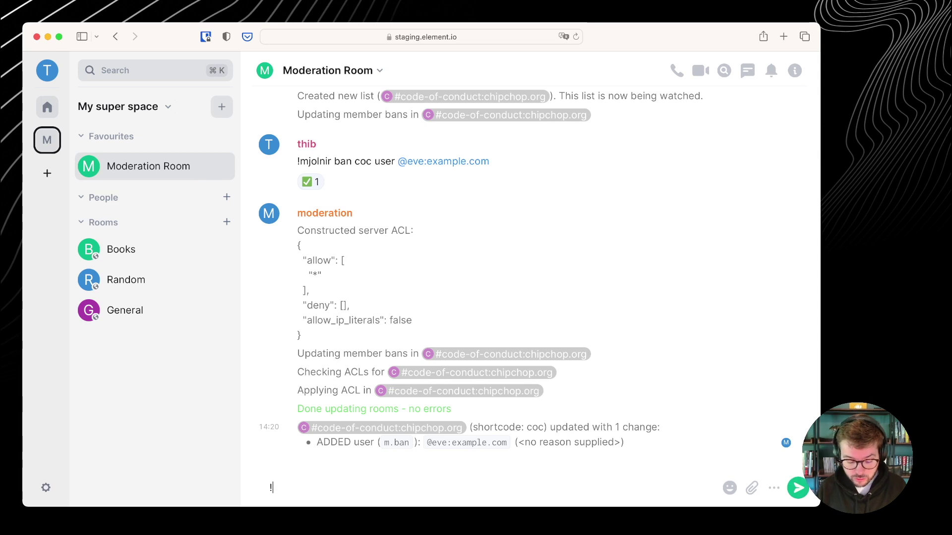
text(mhol)
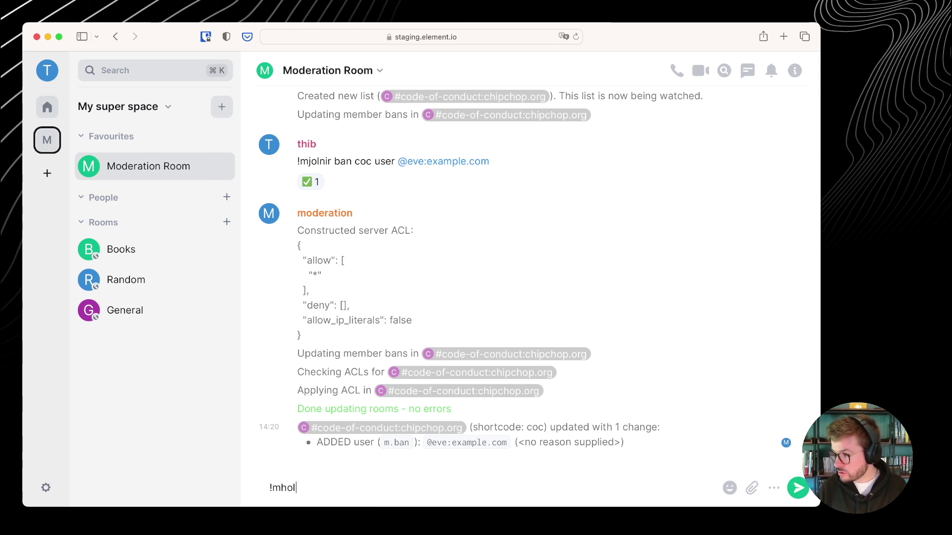
key(BackSpace)
key(BackSpace)
text(jolnir van)
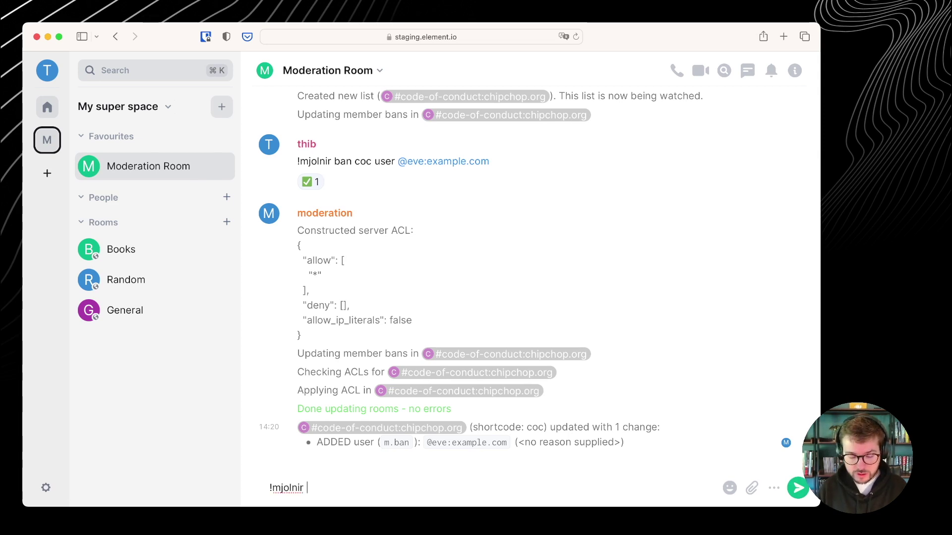
key(BackSpace)
key(BackSpace)
key(BackSpace)
key(BackSpace)
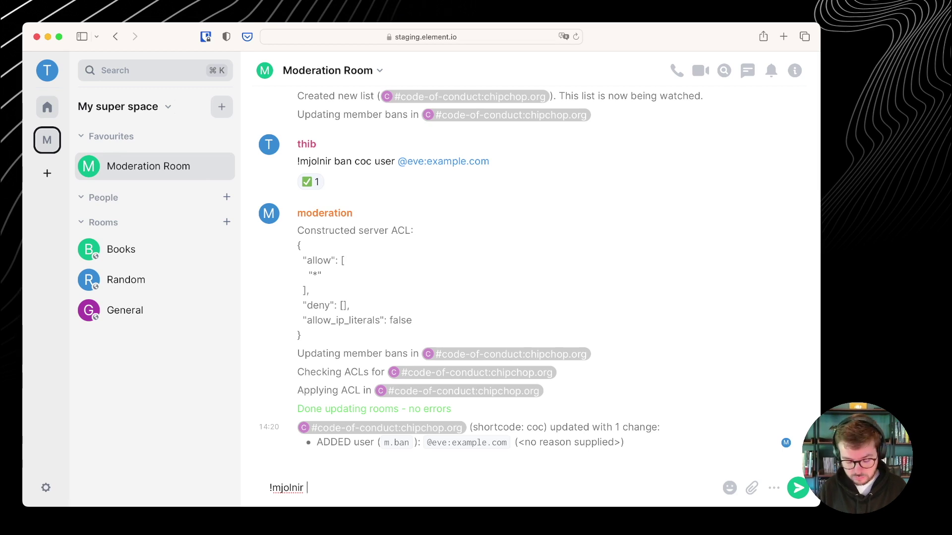
text(ban coc)
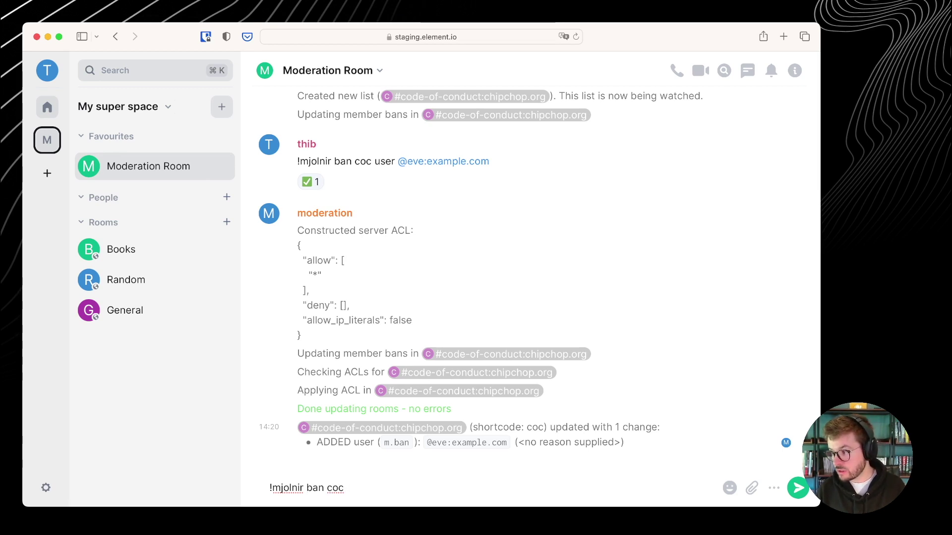
text( server example.com)
key(Return)
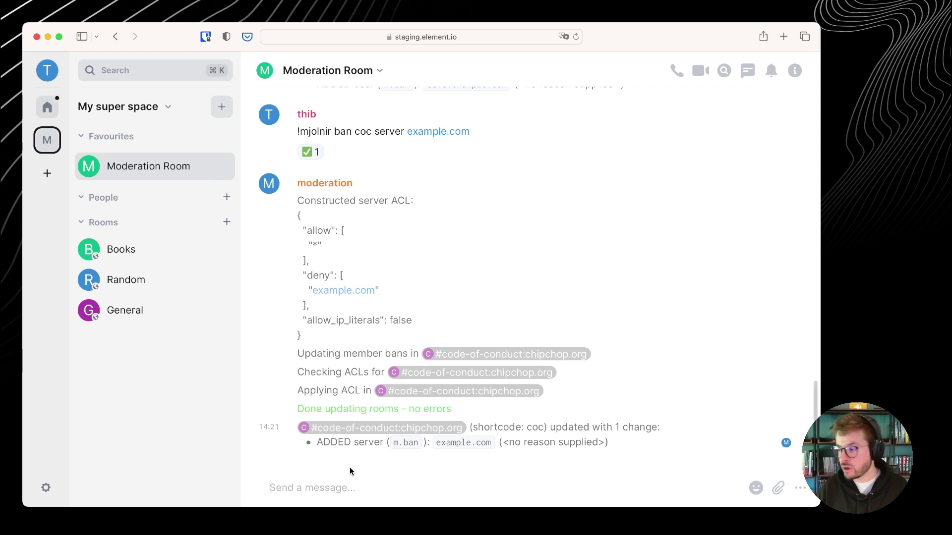
Send "!mjolnir default coc" to make the coc list the default ban list.
click(355, 489)
text(!mjolnir dafa)
key(BackSpace)
key(BackSpace)
key(BackSpace)
text(efault coc)
key(Return)
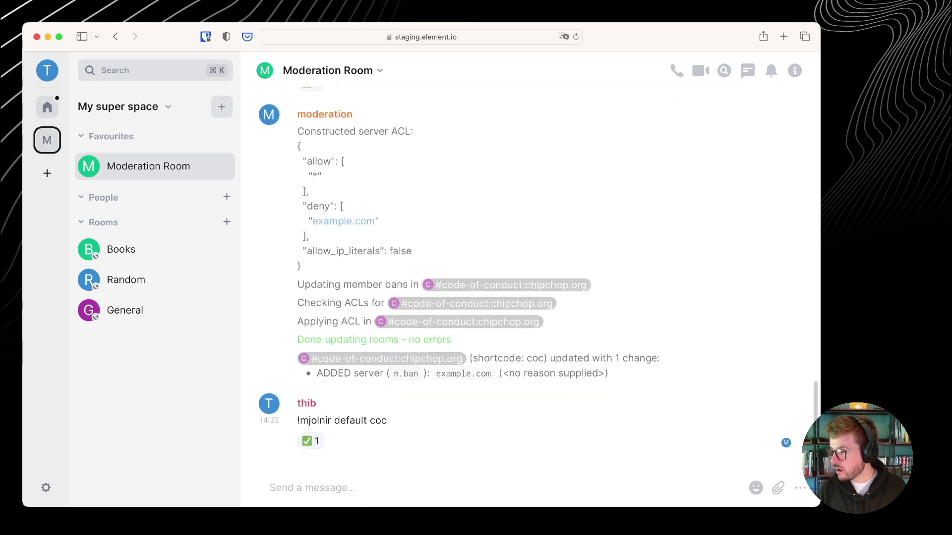
Ban a second example user without naming a list by sending "!mjolnir ban user" followed by that user's Matrix ID.
text(!mjolnir)
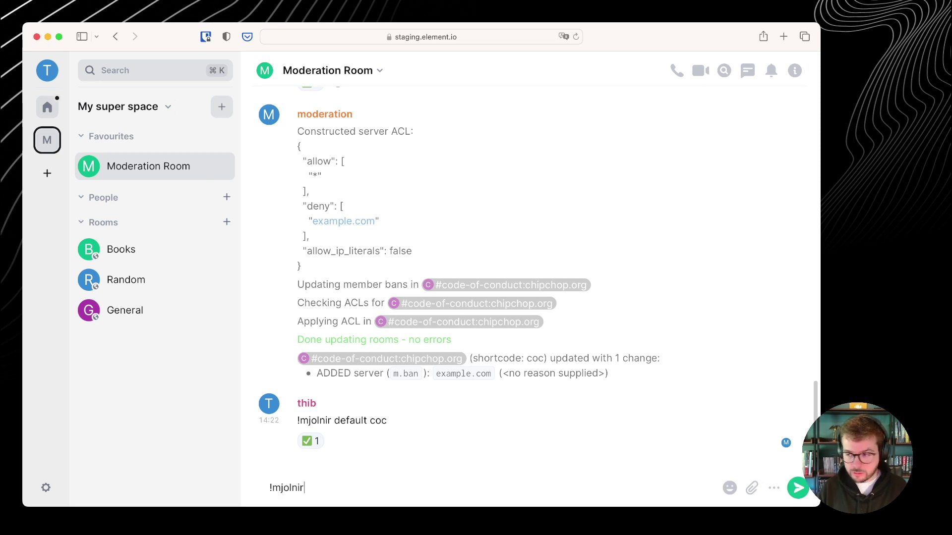
text( ban user )
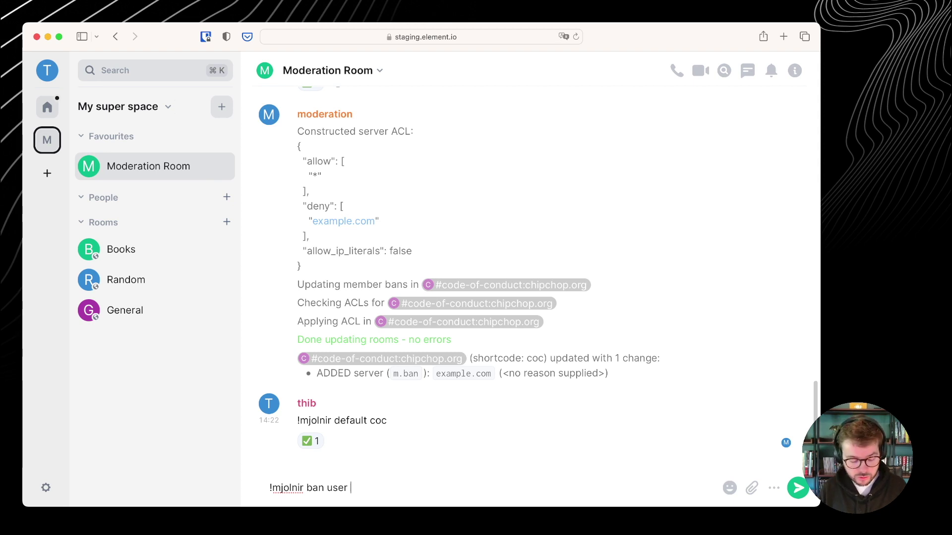
text(@evee:exap)
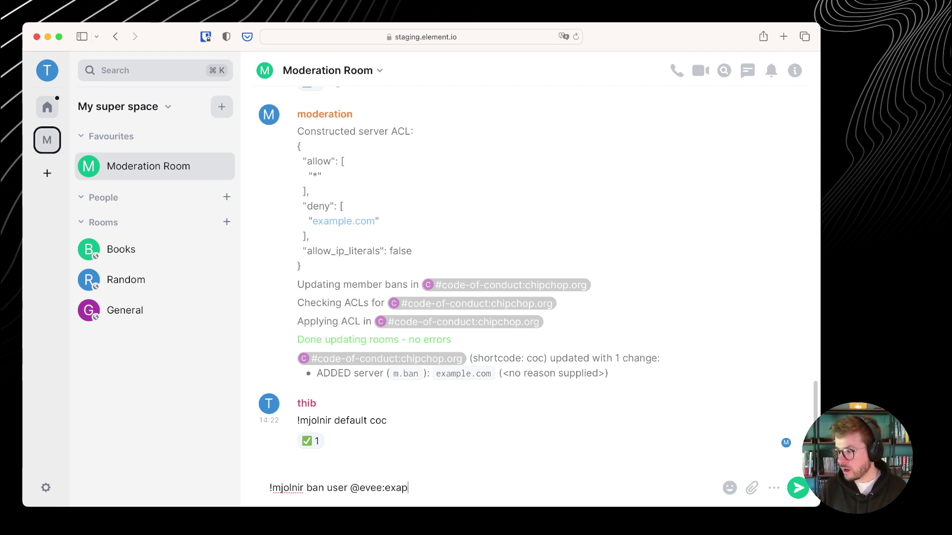
key(BackSpace)
text(mple.com)
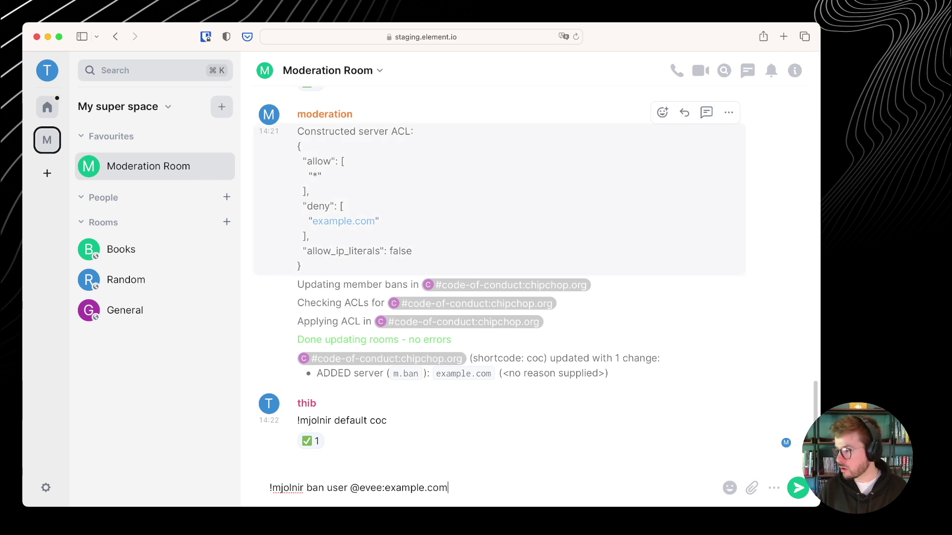
key(Return)
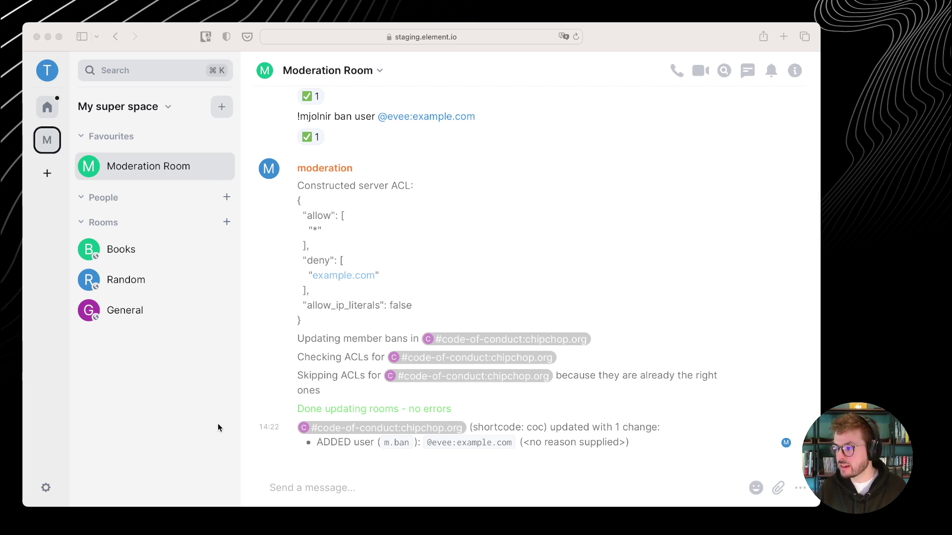
Subscribe the bot to the community ban list by sending "!mjolnir watch #community-moderation-effort-bl:neko.dev" in the Moderation Room.
click(266, 504)
text(!mj)
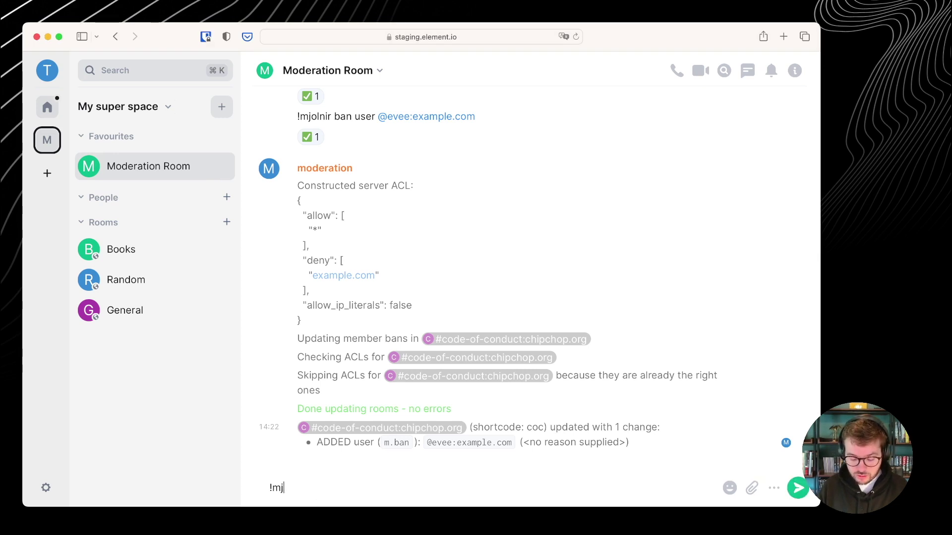
text(olnir watch)
text(#community-moderation-effort-bl:neko.dev)
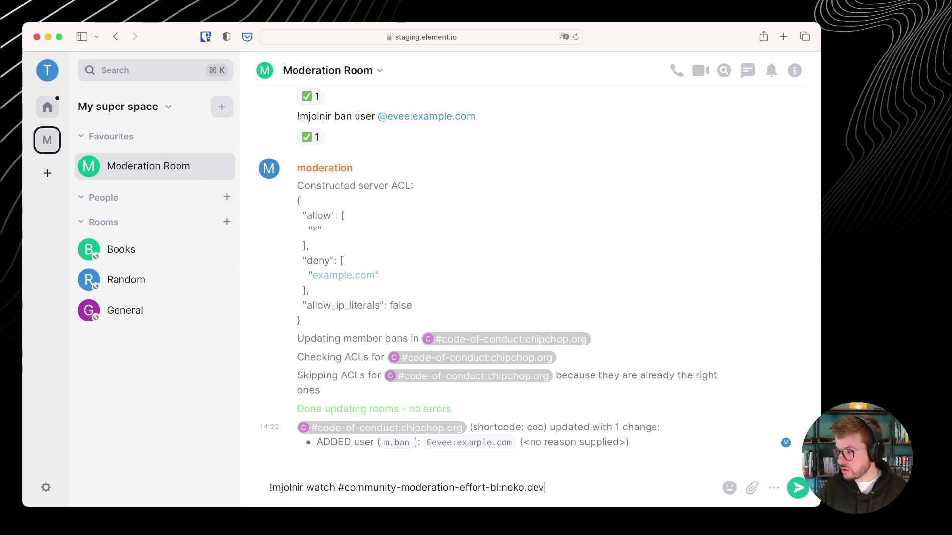
key(Return)
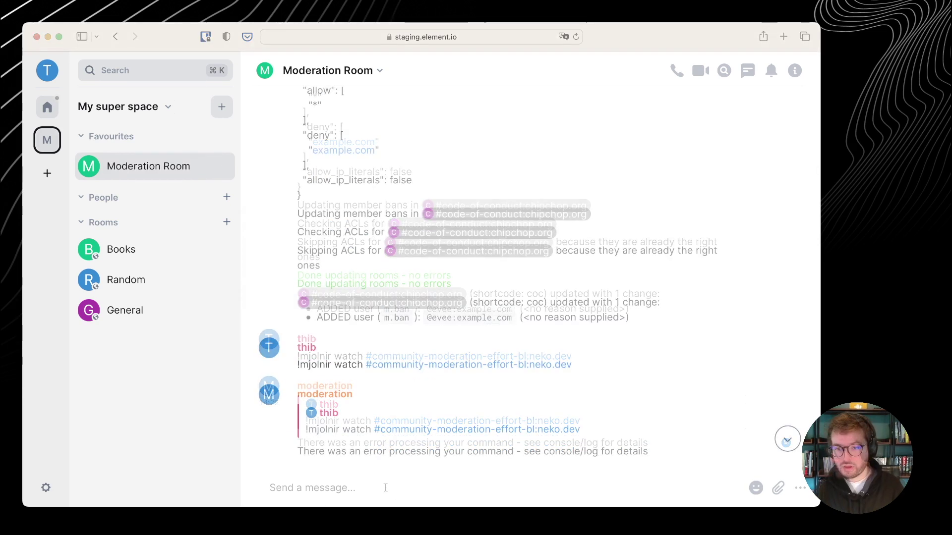
key(super+Tab)
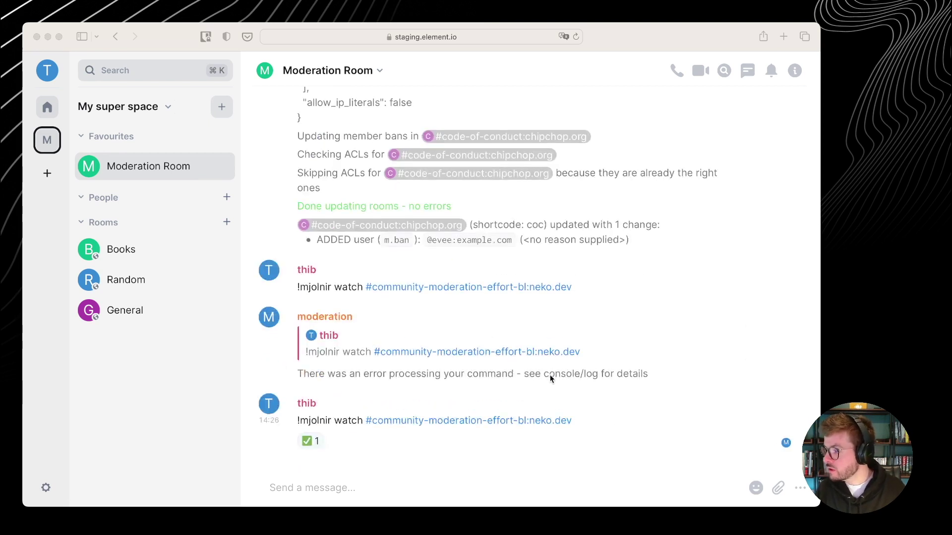
click(327, 453)
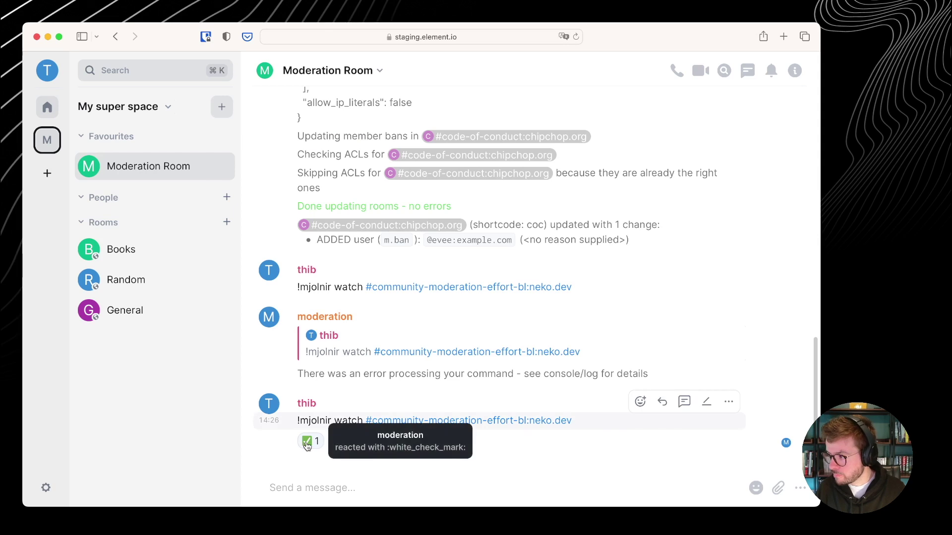